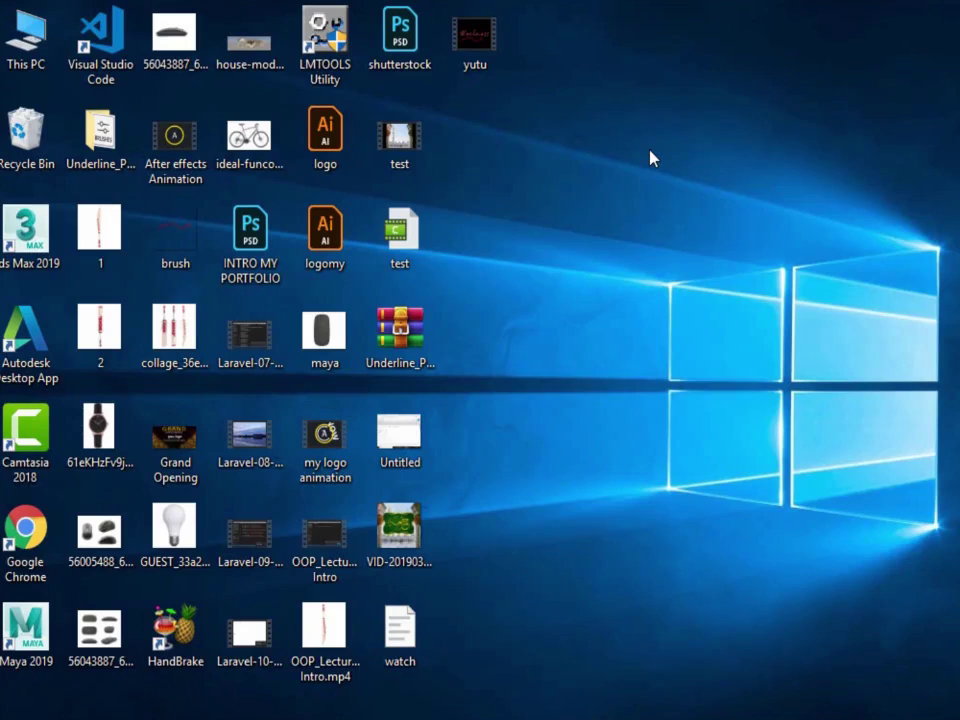
Launch Adobe After Effects CC 2019 from a Windows search for 'af'.
key("super")
type("af")
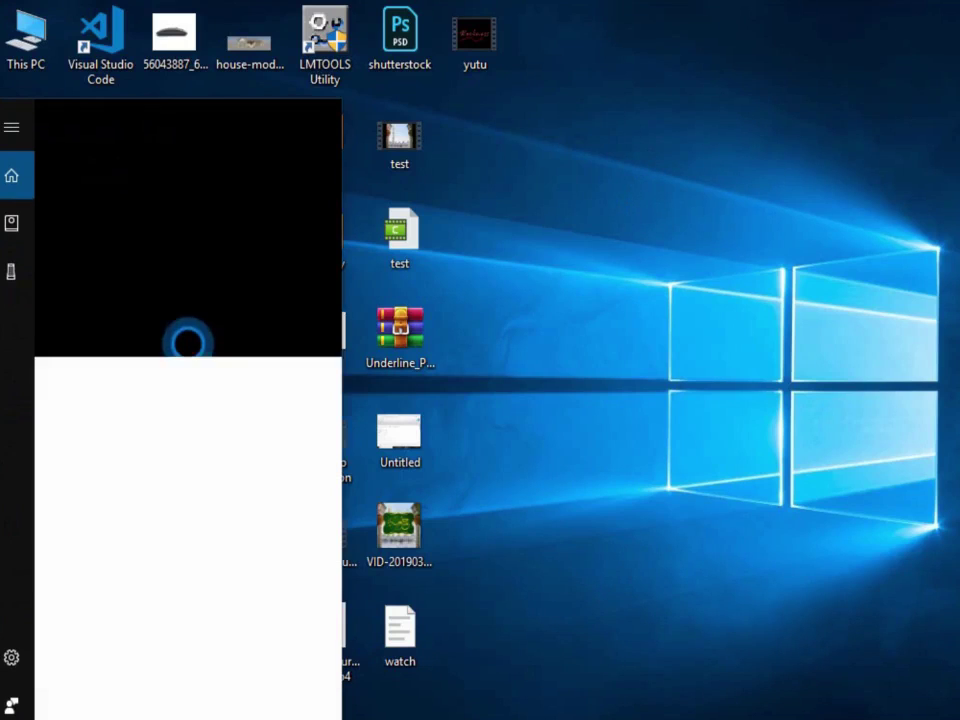
left_click(225, 204)
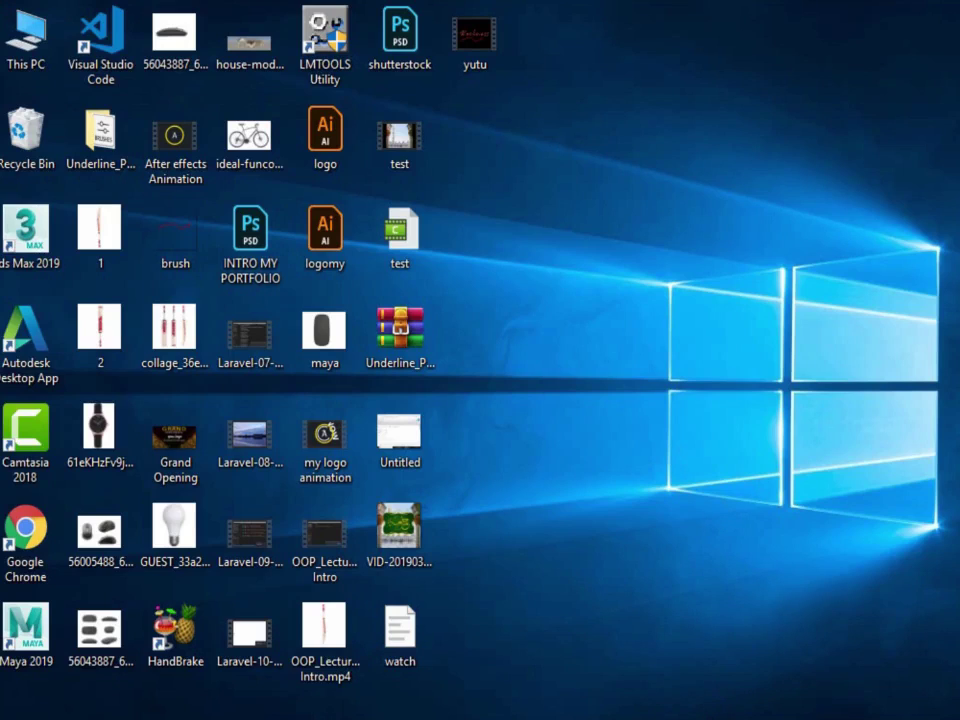
left_click(801, 718)
left_click(924, 668)
left_click(801, 718)
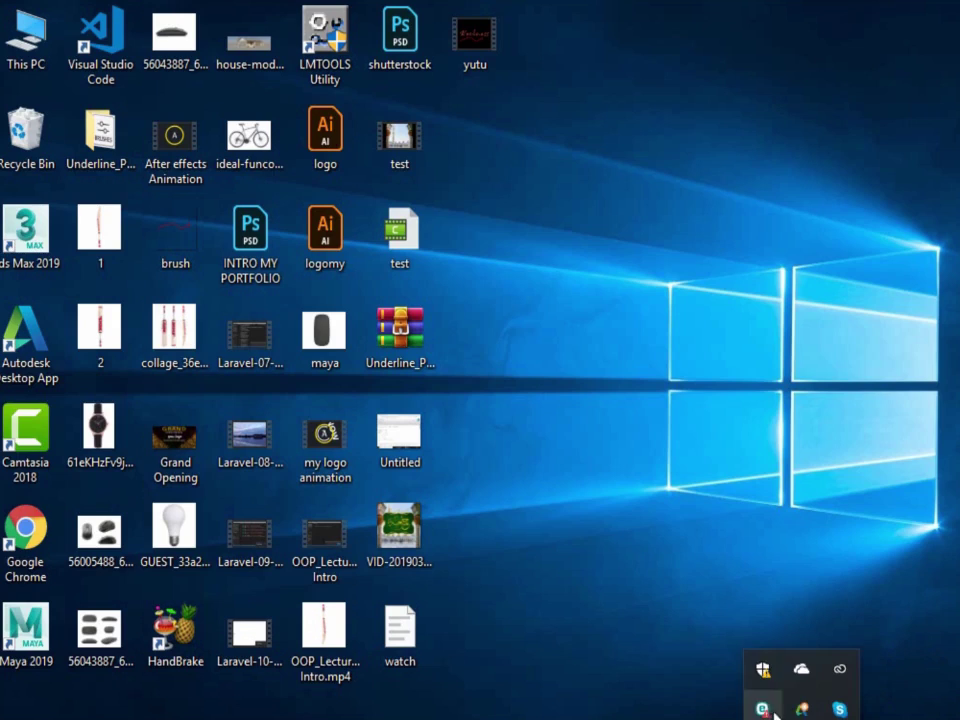
left_click(801, 718)
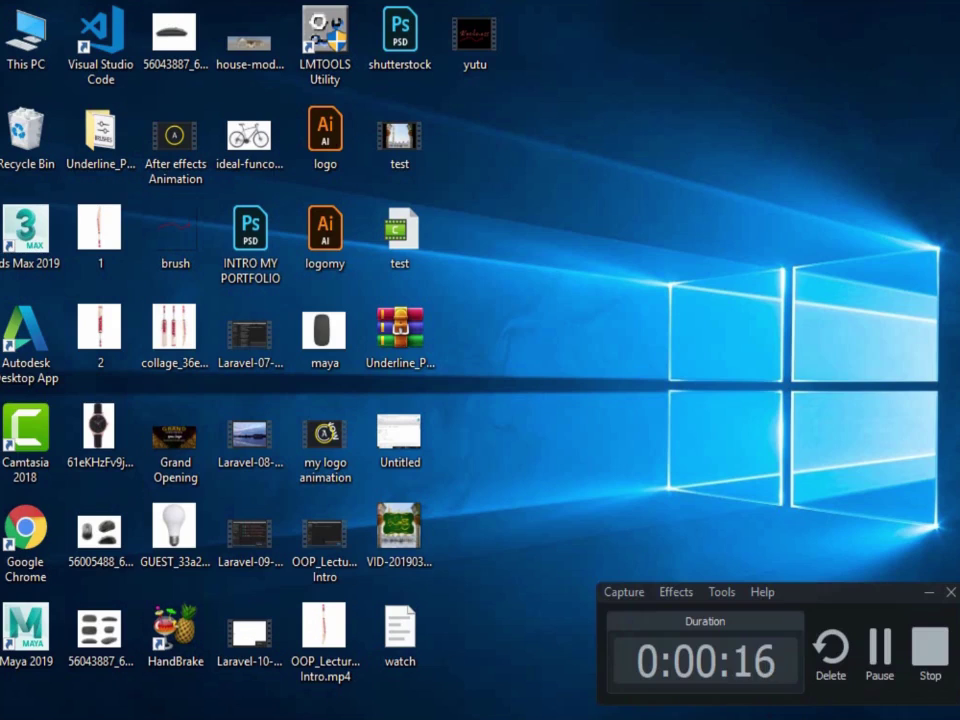
mouse_move(846, 591)
left_mouse_down()
mouse_move(908, 684)
mouse_move(914, 664)
left_mouse_up()
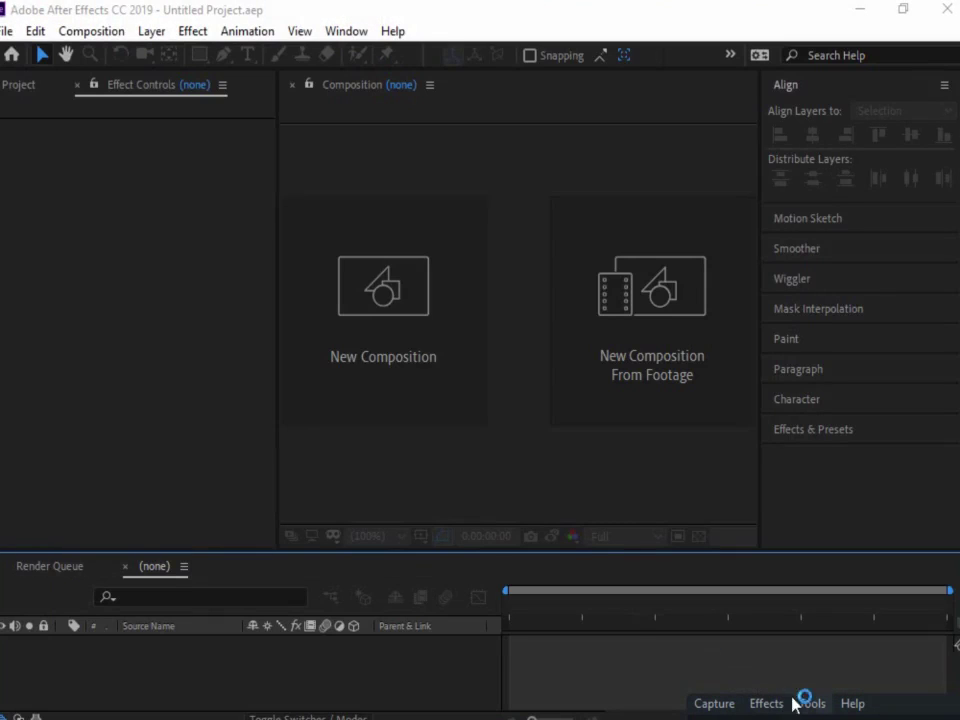
Create Comp 1 with default settings, add the text 'Rockness' and move it toward centre.
left_click(420, 394)
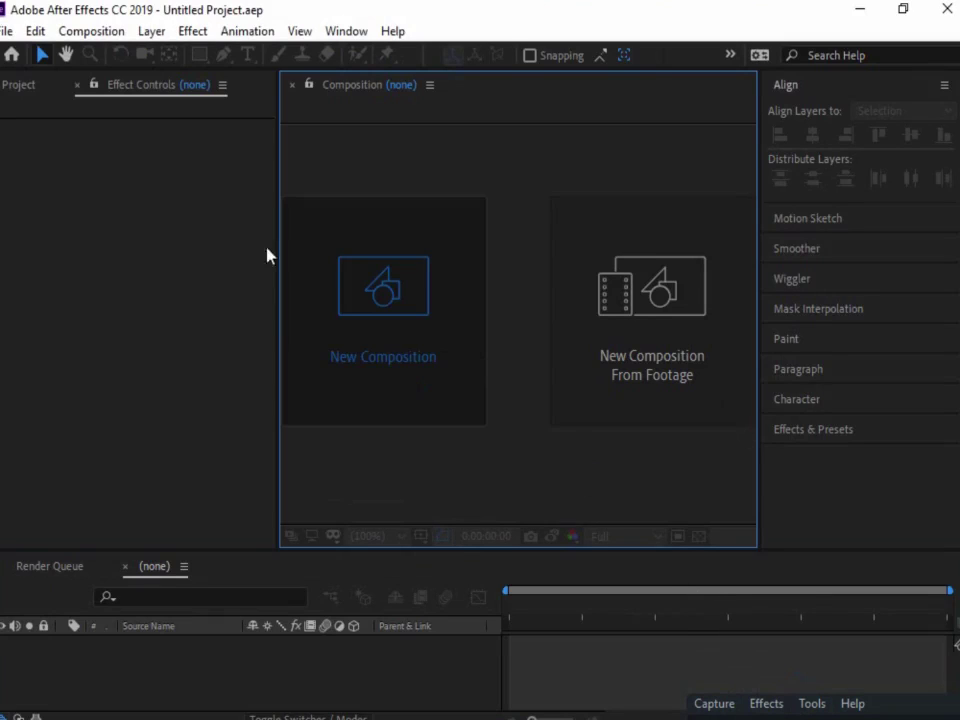
left_click(592, 590)
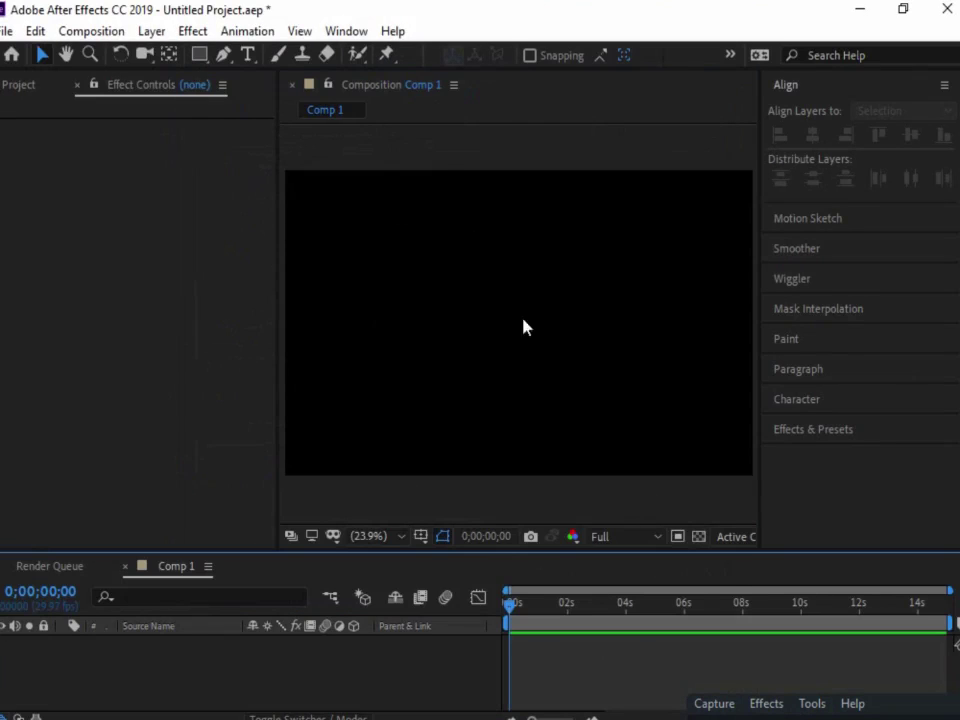
left_click(247, 54)
left_click(418, 290)
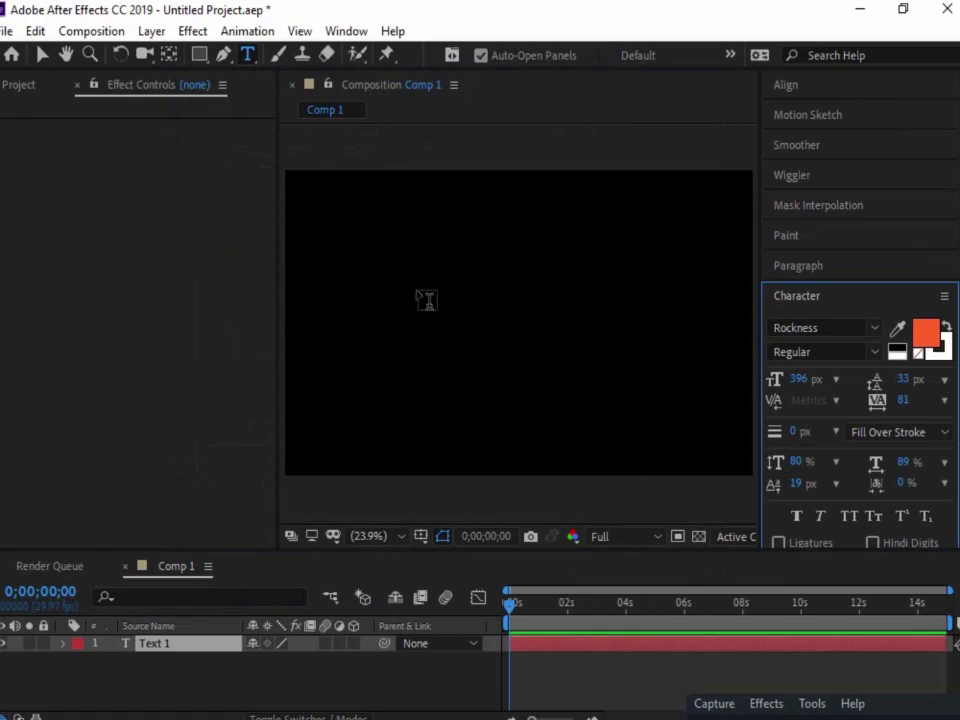
type("Rockness")
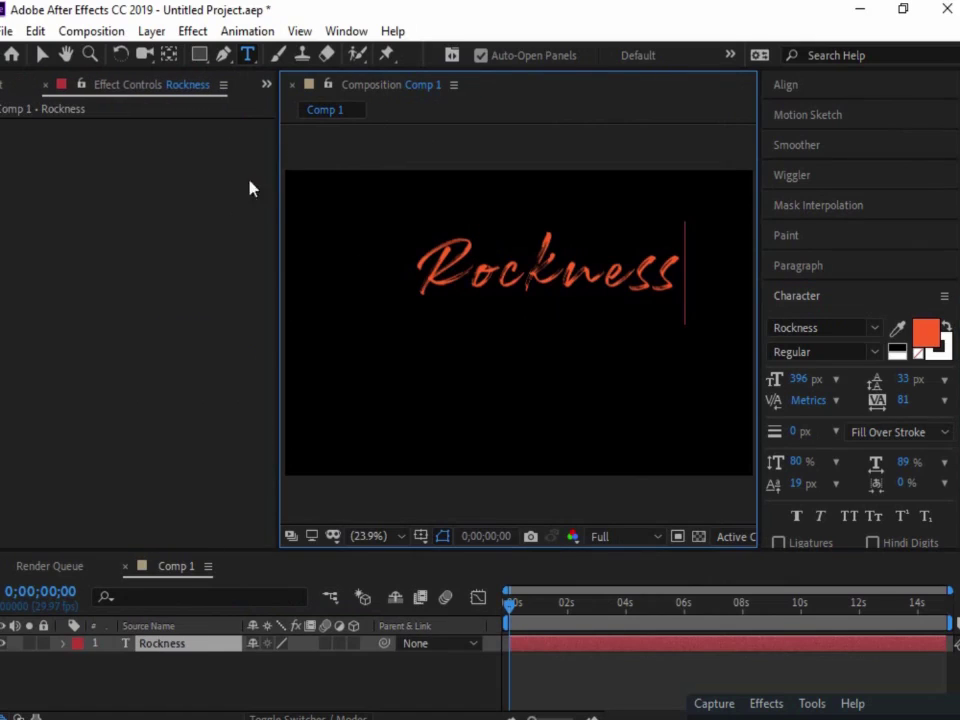
left_click(40, 54)
left_click_drag(521, 289, 505, 315)
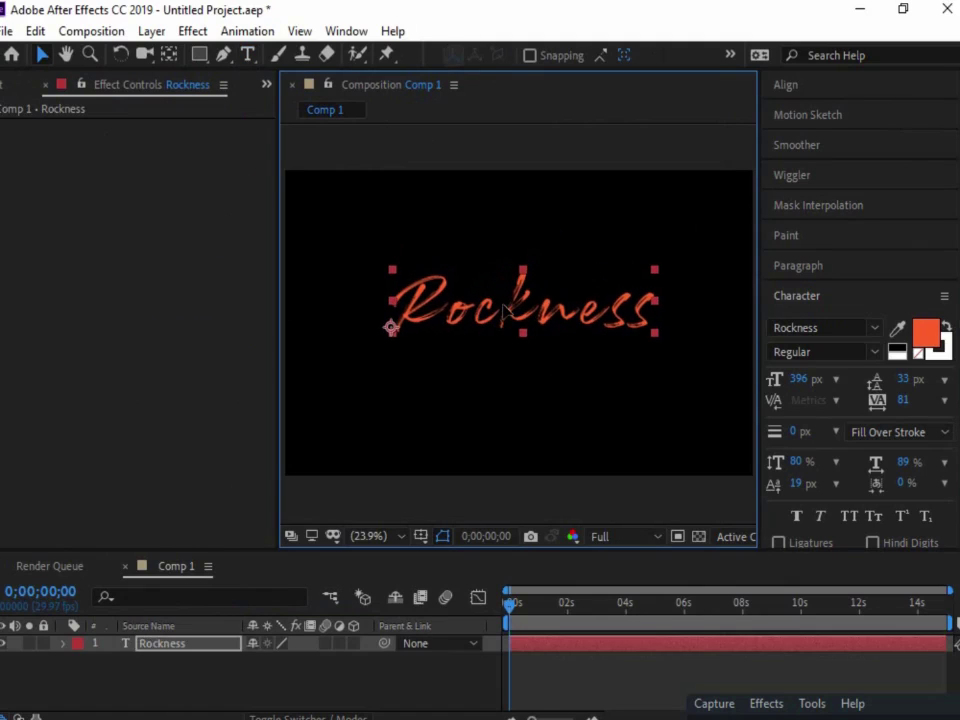
key("grave")
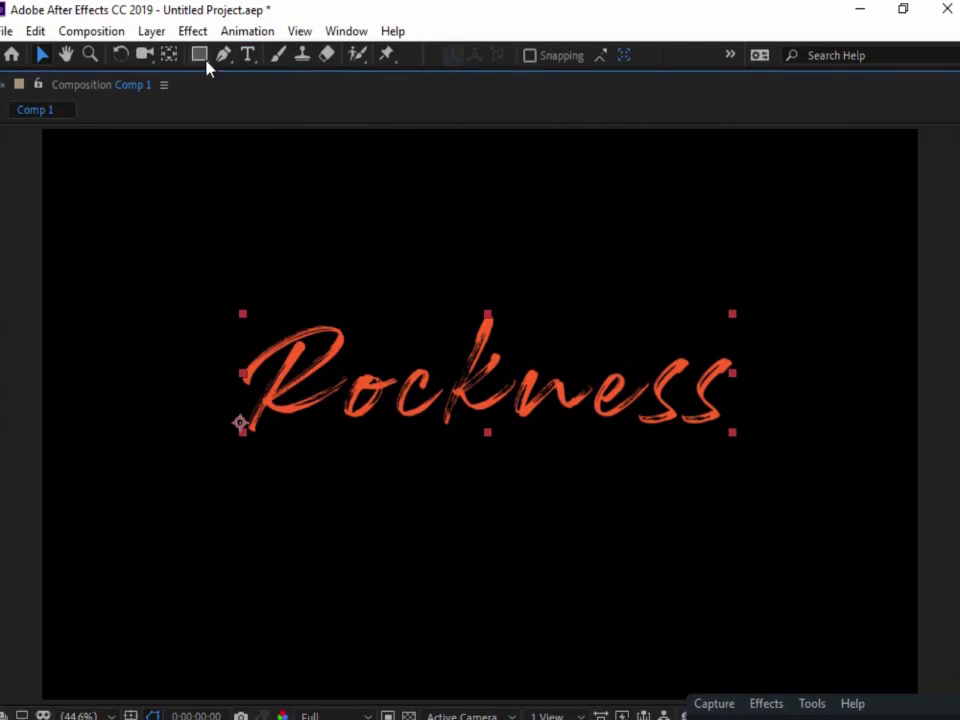
Draw a Pen mask path along the R's top stroke, loop and diagonal.
left_click(223, 54)
left_click(248, 377)
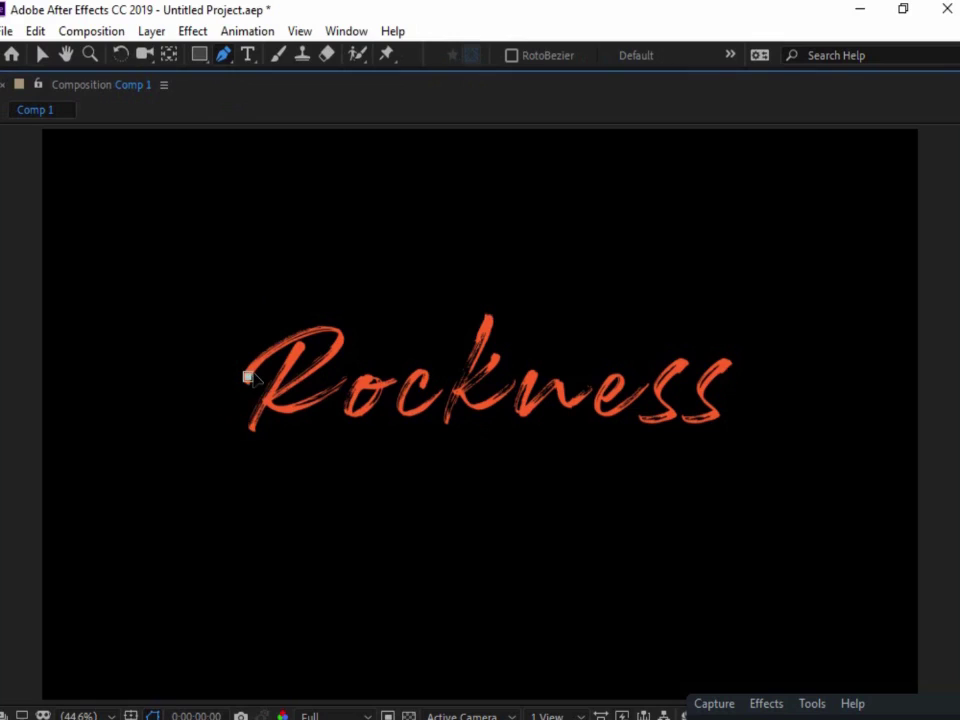
scroll(302, 360, "up", 2)
scroll(476, 390, "down", 1)
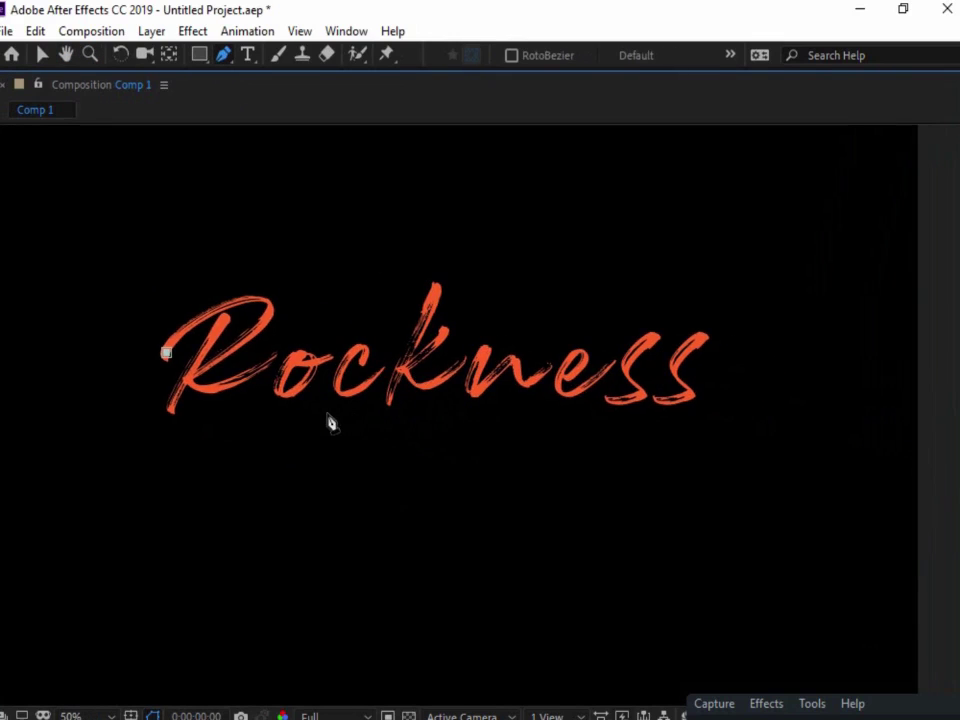
scroll(287, 395, "up", 1)
scroll(452, 366, "up", 1)
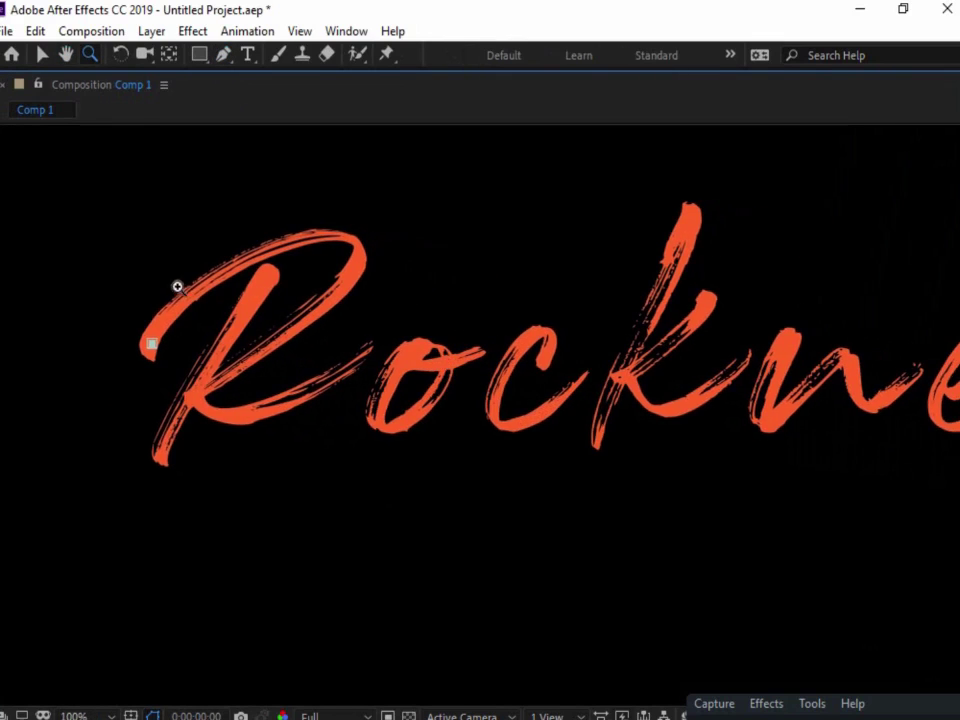
left_click(223, 54)
left_click_drag(233, 264, 260, 257)
left_click_drag(355, 241, 369, 268)
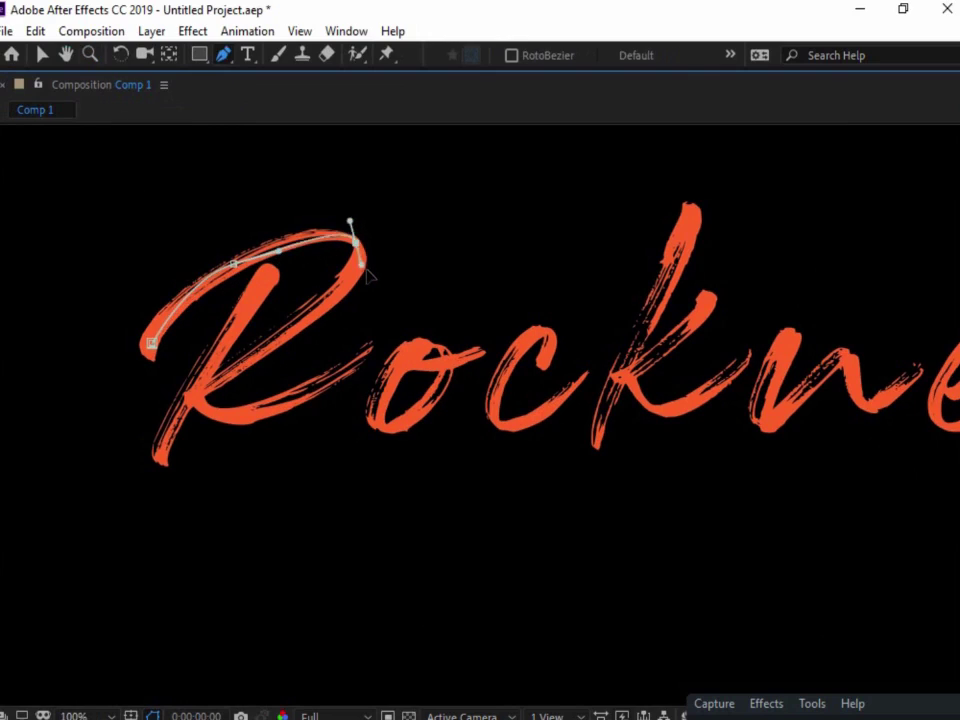
left_click_drag(308, 316, 281, 338)
left_click_drag(206, 386, 201, 396)
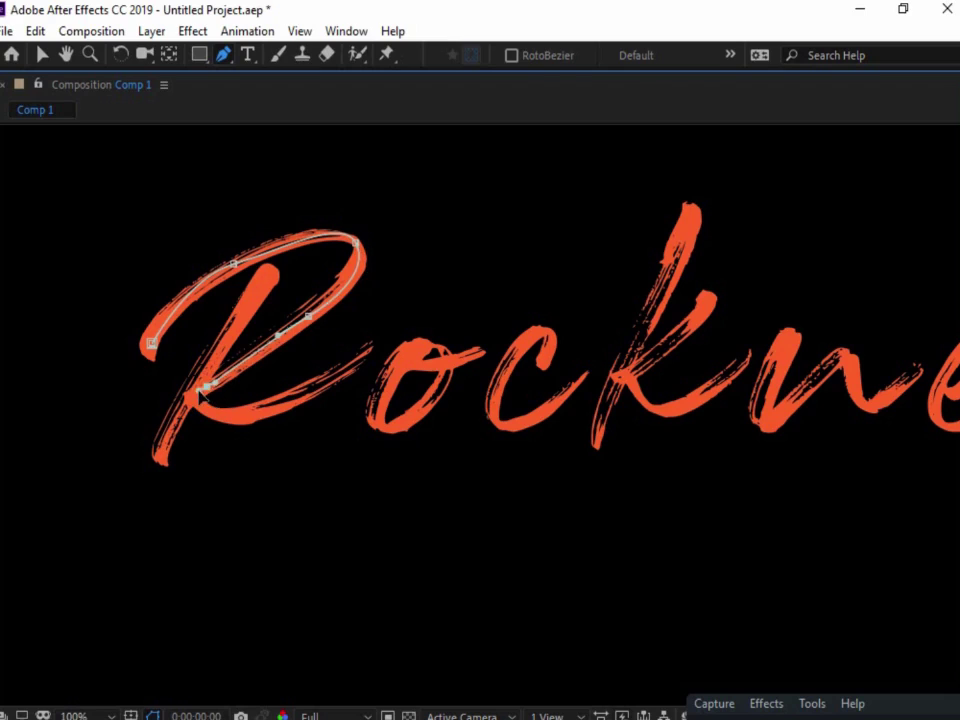
Continue the R path down its stem and lower tail, then finish it.
left_click(261, 280)
left_click_drag(157, 457, 249, 427)
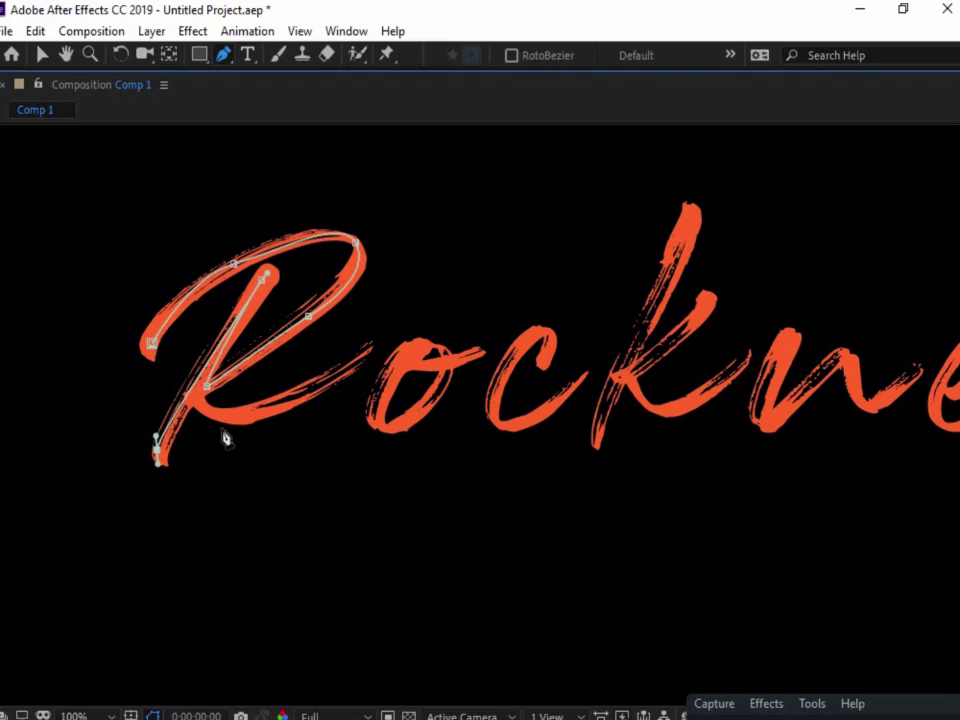
left_click(193, 396)
left_click_drag(243, 417, 290, 405)
left_click_drag(363, 352, 376, 337)
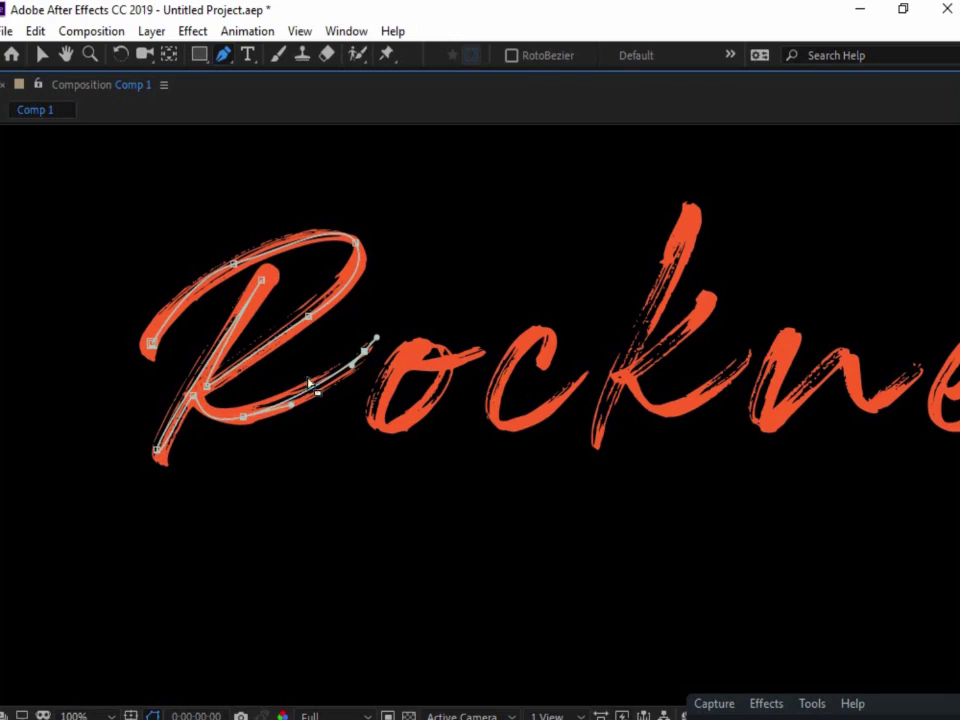
left_click(332, 412, "ctrl")
Trace a closed mask path around the o.
left_click(403, 348)
mouse_move(372, 413)
left_mouse_down()
mouse_move(379, 441)
mouse_move(444, 396)
mouse_move(438, 341)
left_mouse_up()
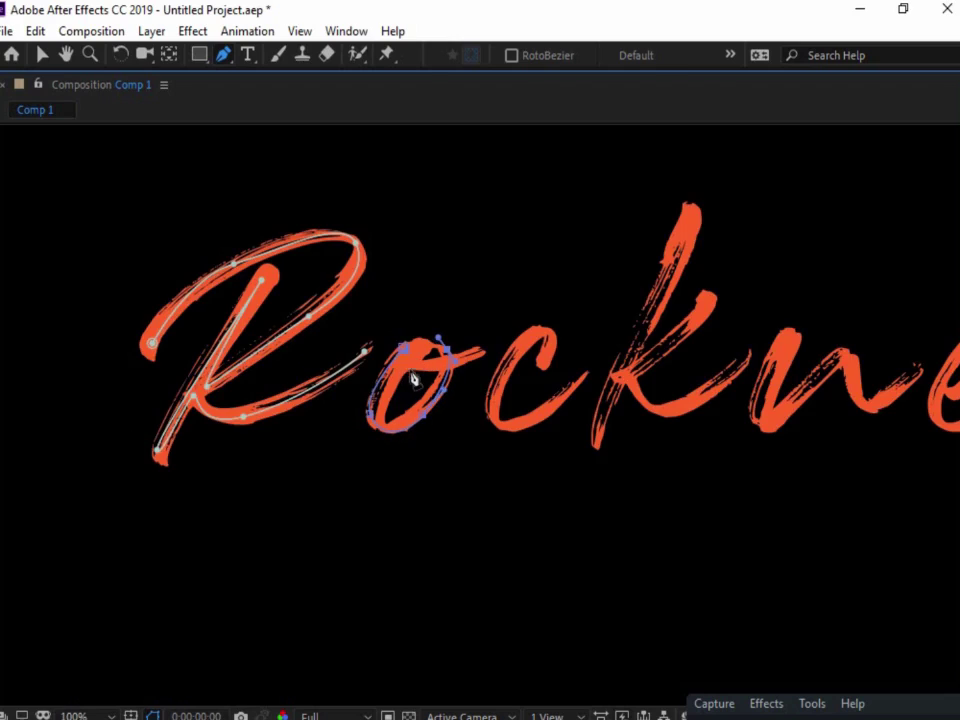
left_click(452, 373)
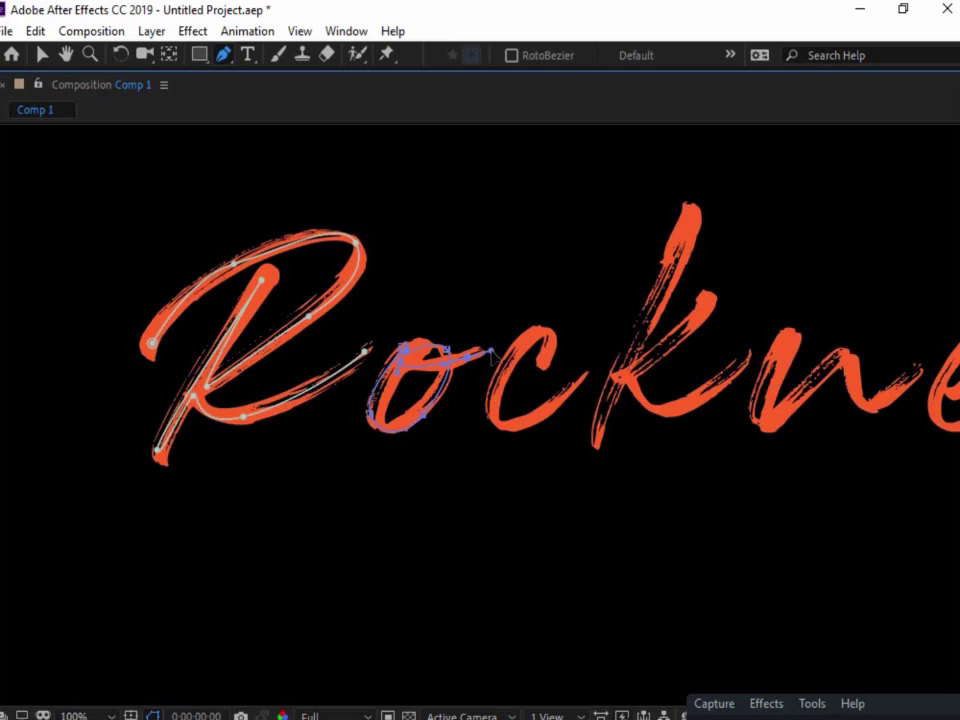
Trace a closed mask path around the c and begin a path at the k's top.
left_click(549, 359)
left_click_drag(542, 329, 521, 330)
left_click(499, 354)
left_click(490, 384)
left_click(508, 428)
left_click(572, 392)
left_click(549, 360)
left_click(688, 213)
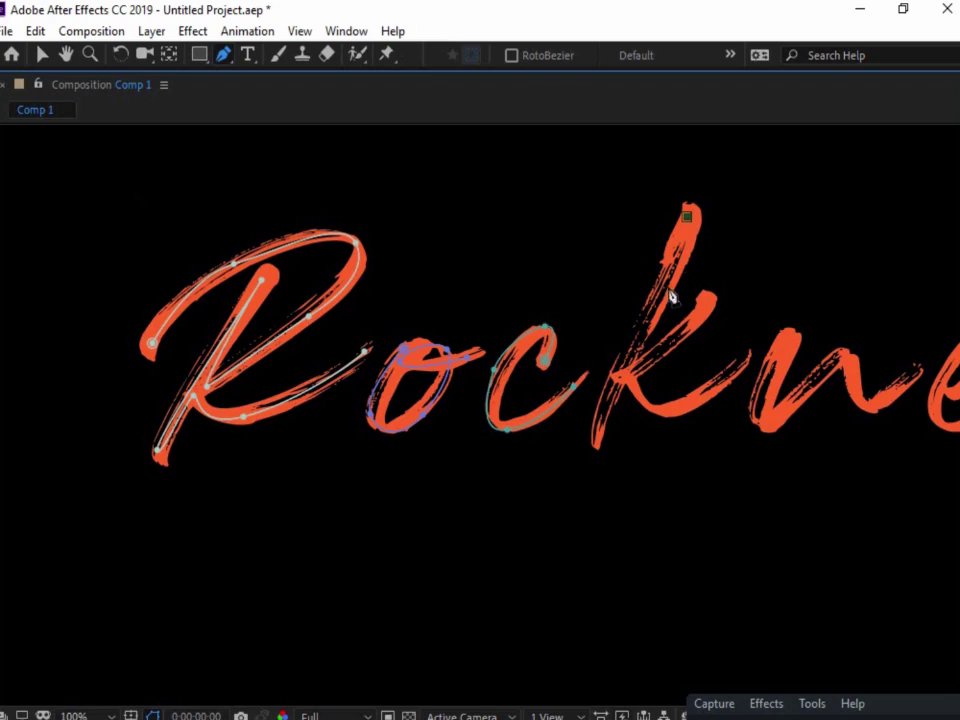
Extend the mask path along the k's stem, arm and leg.
left_click(596, 442)
mouse_move(662, 349)
left_mouse_down()
mouse_move(730, 307)
mouse_move(676, 341)
left_mouse_up()
left_click(708, 294)
left_click(634, 390)
left_click(641, 397)
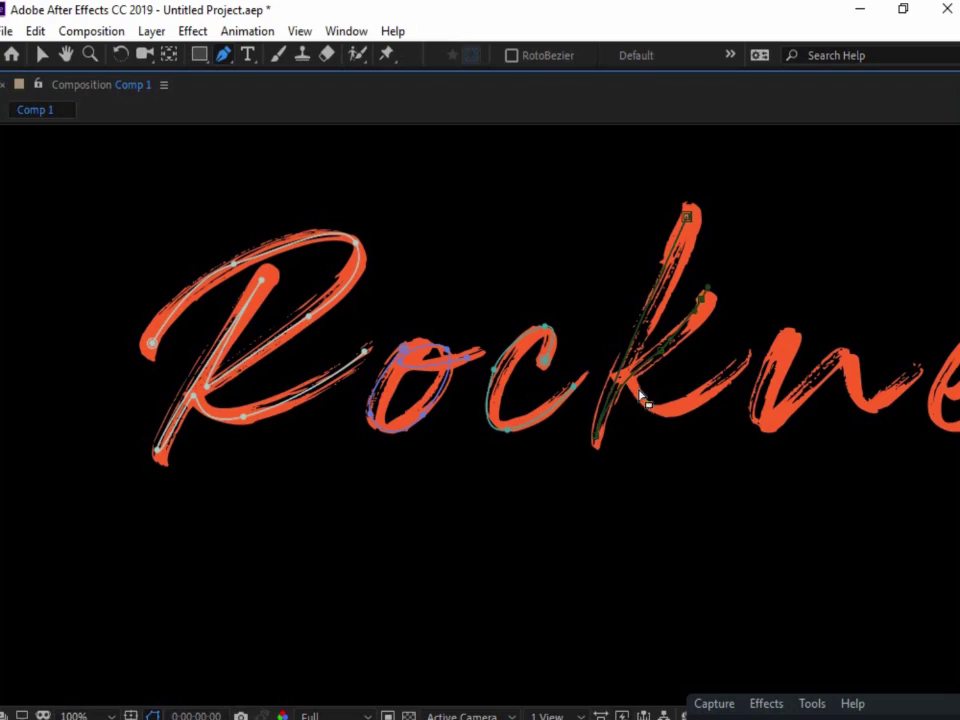
left_click(620, 379)
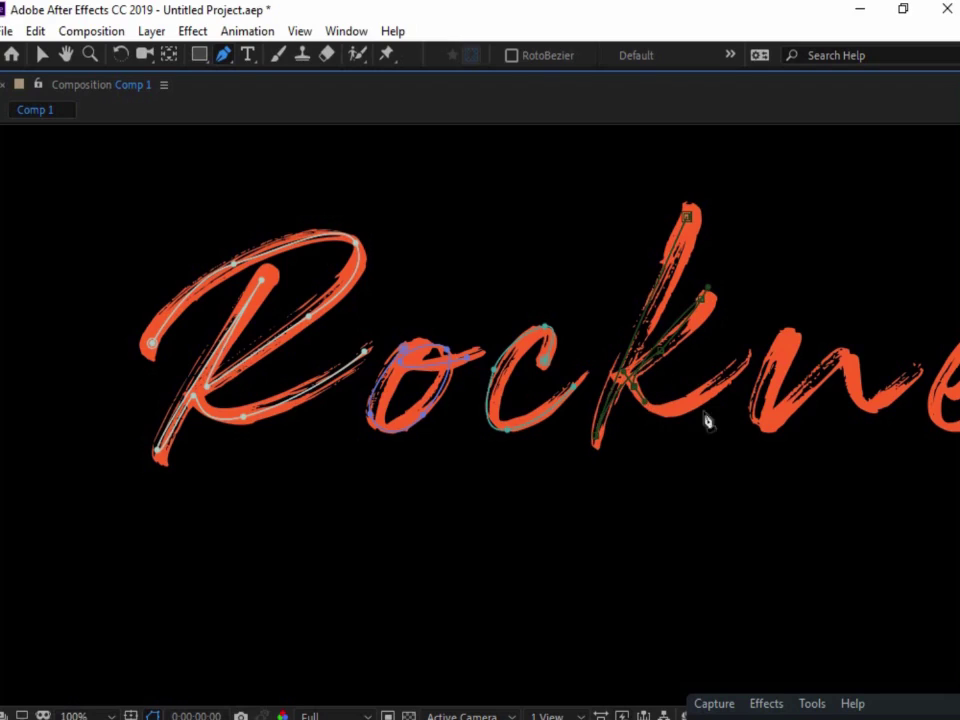
left_click_drag(690, 400, 732, 385)
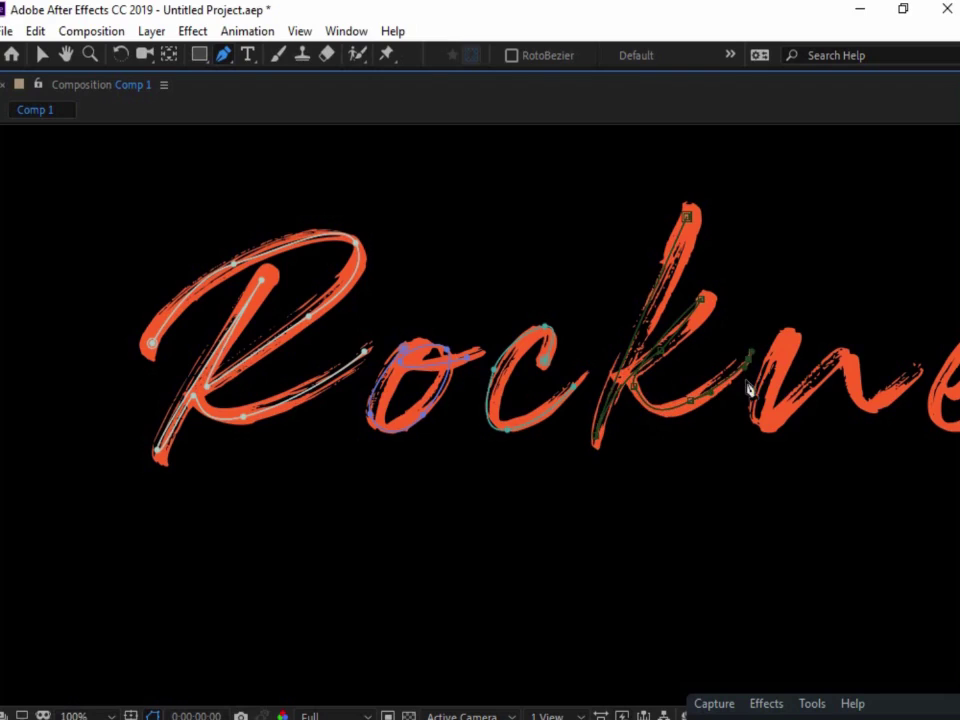
Continue the path over the n's hump and onto the e's exit stroke.
left_click_drag(760, 388, 782, 337)
left_click(760, 418)
left_click_drag(823, 368, 843, 352)
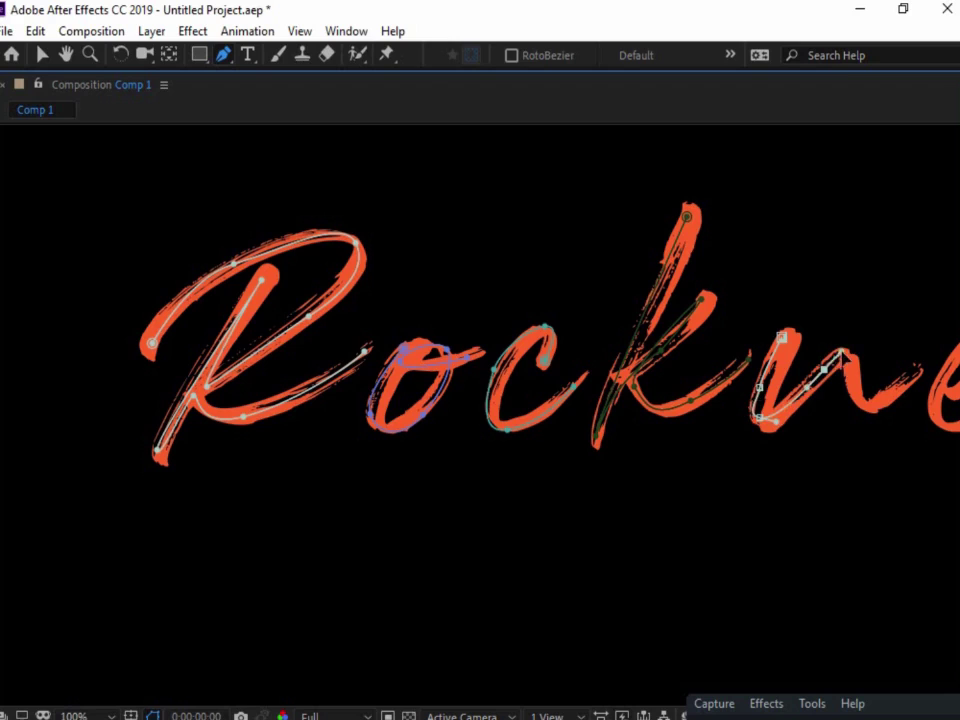
mouse_move(789, 443)
left_mouse_down()
mouse_move(583, 414)
mouse_move(655, 394)
left_mouse_up()
left_click(671, 368)
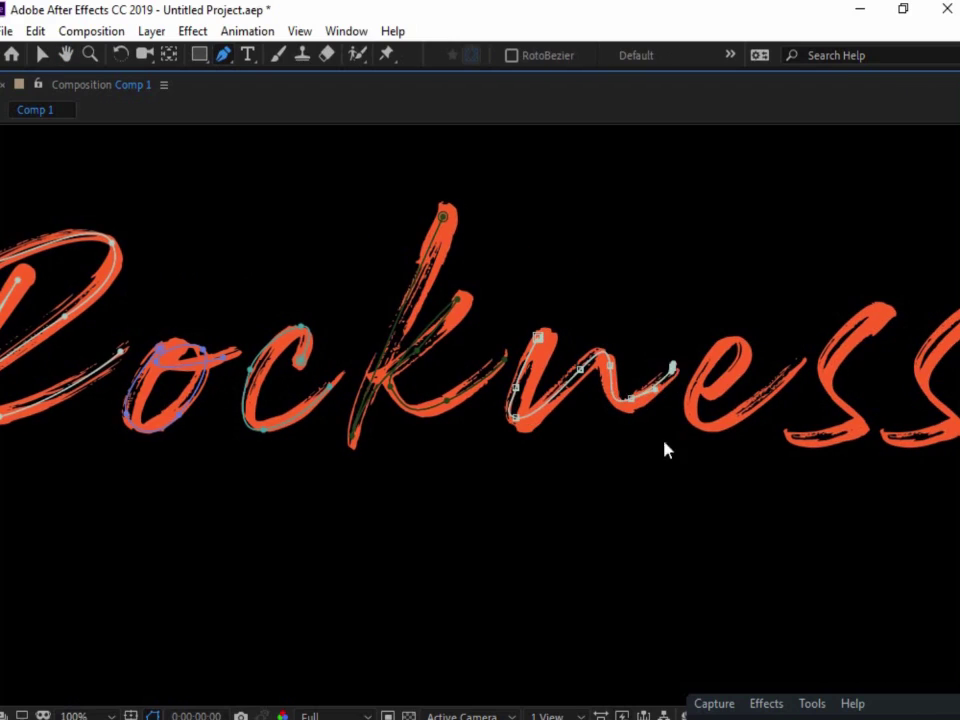
left_click(704, 393)
left_click(766, 397)
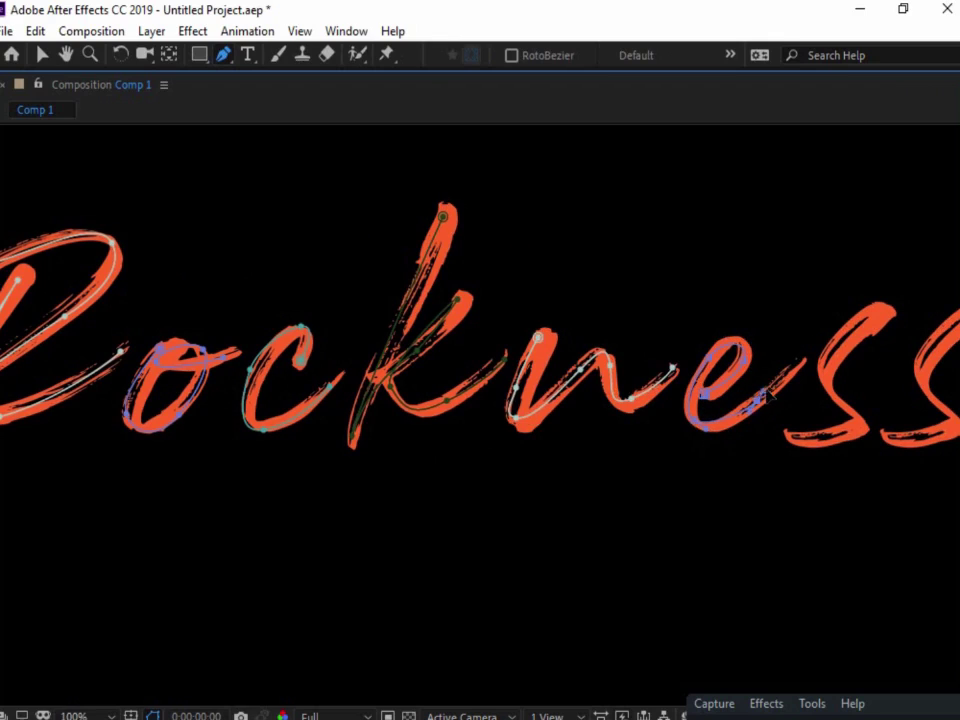
Trace a mask path down the first s to its base and finish it.
left_click_drag(823, 377, 536, 429)
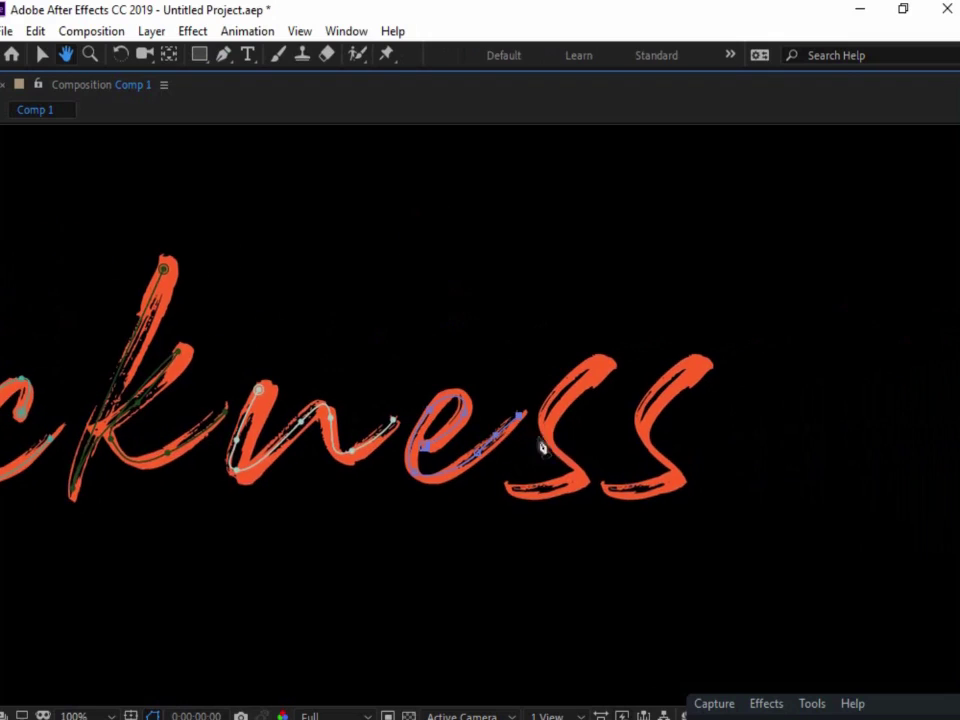
left_click(611, 360)
left_click(555, 406)
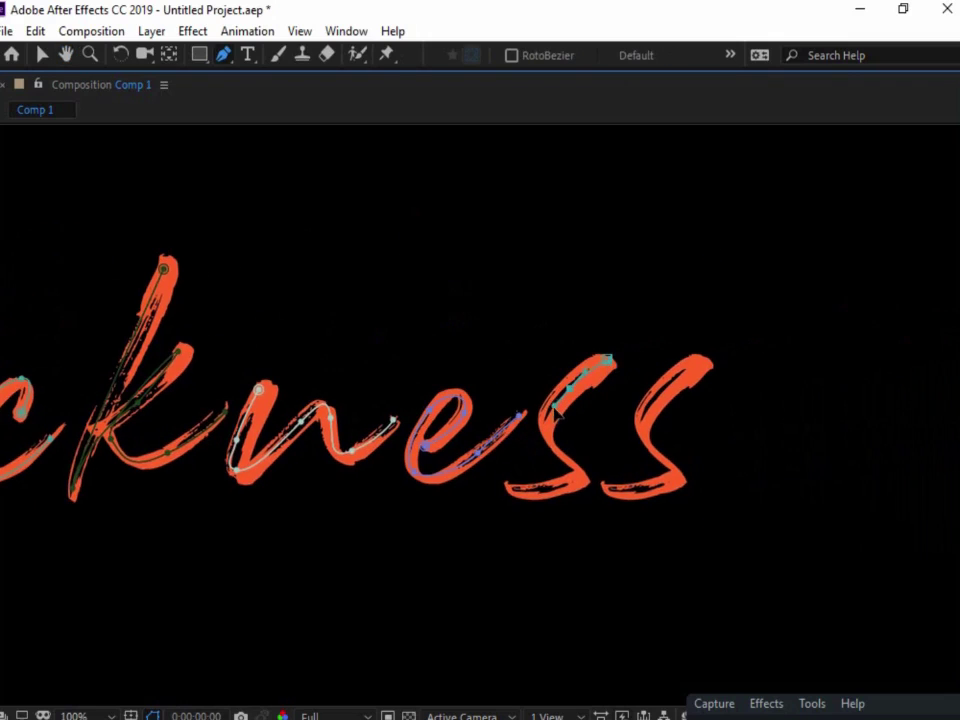
left_click(572, 491)
left_click(500, 486)
key("F2")
Trace a mask path down the second s along its bottom curve.
left_click(703, 360)
left_click(656, 400)
left_click(633, 430)
left_click(676, 471)
left_click(663, 487)
left_click(608, 487)
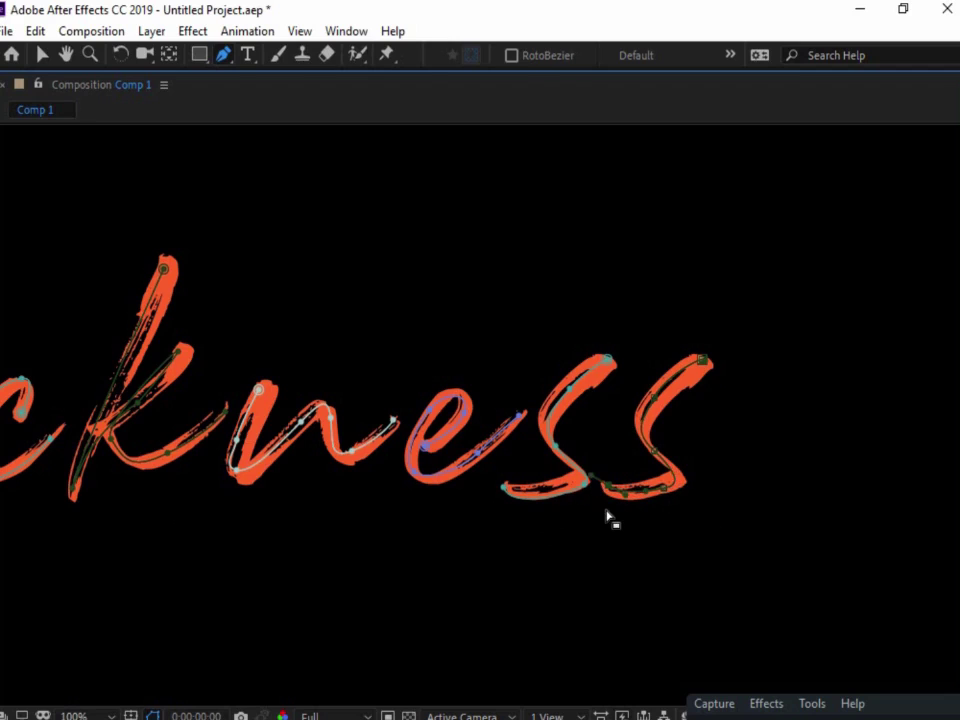
key("grave")
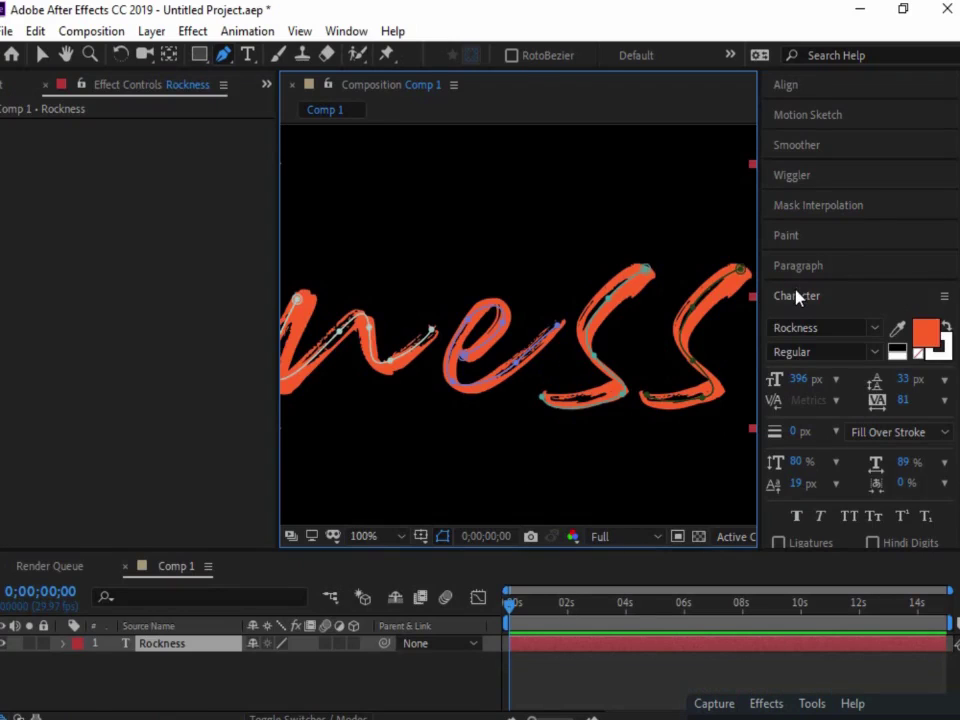
Zoom the view to 50% and apply the Stroke effect, found by searching 'strok', to Rockness.
left_click(802, 302)
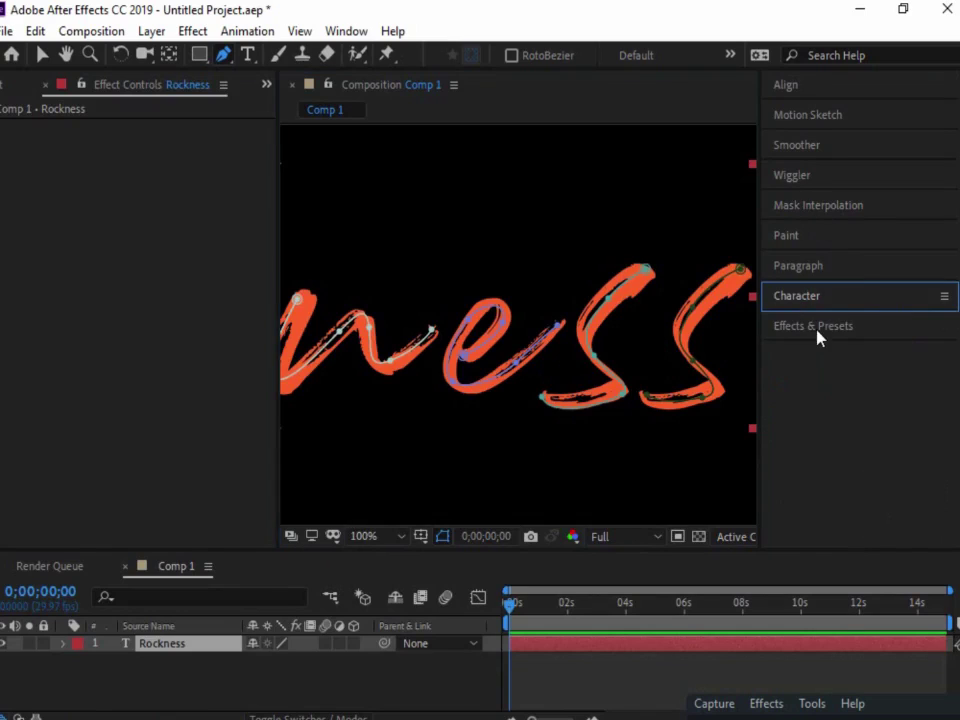
left_click(816, 331)
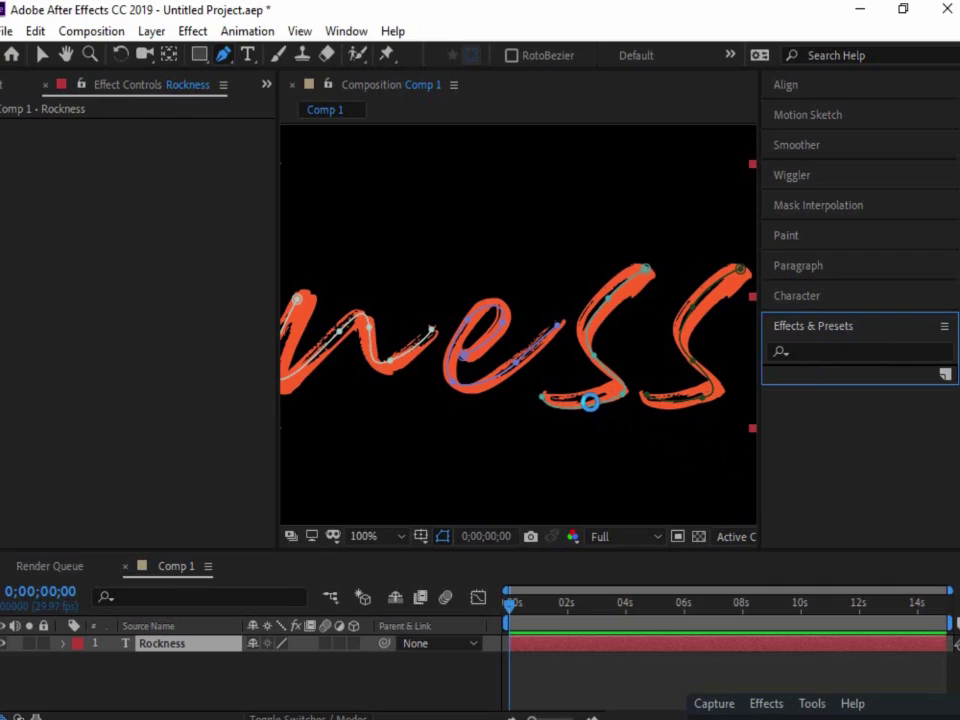
key("z")
left_click(590, 402, "alt")
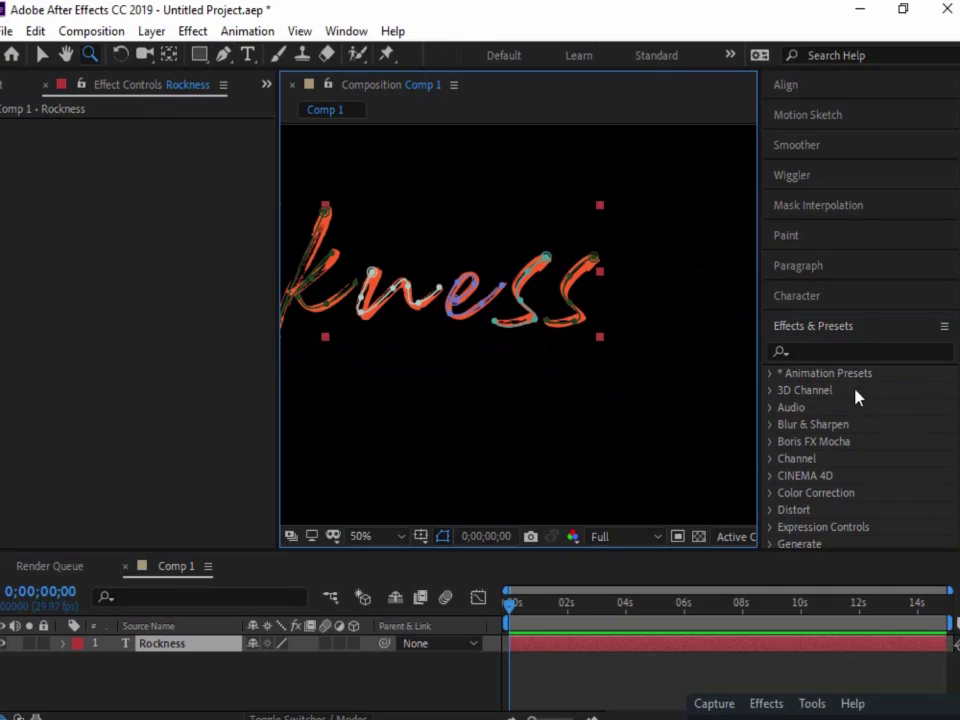
left_click(799, 351)
type("strok")
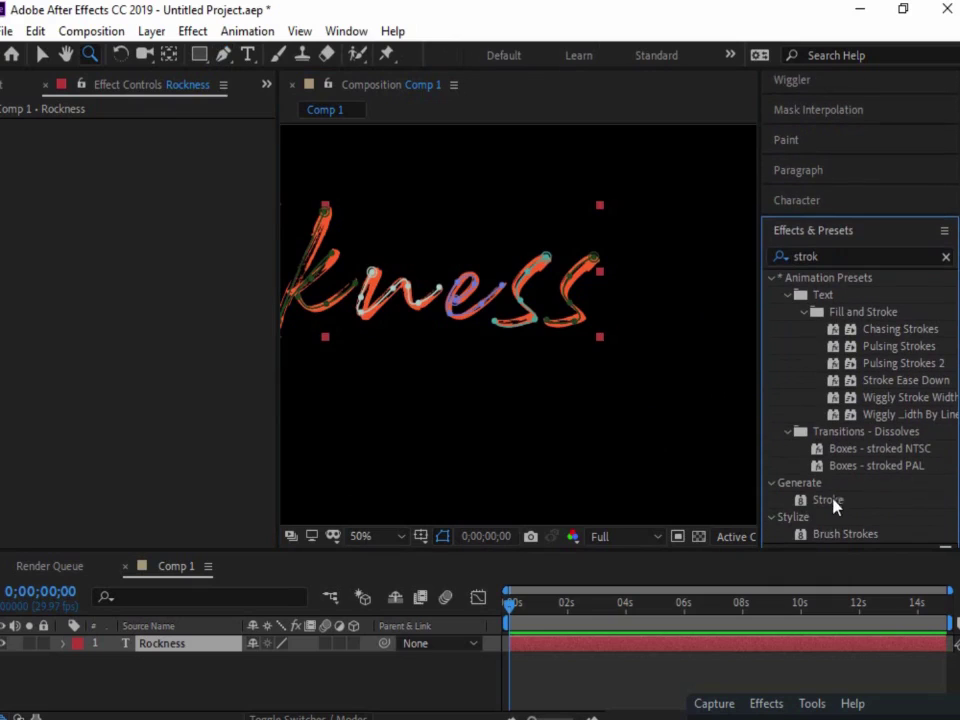
left_click_drag(829, 499, 429, 315)
Make the Stroke follow all masks sequentially with brush size 14.3.
left_click_drag(414, 263, 629, 303)
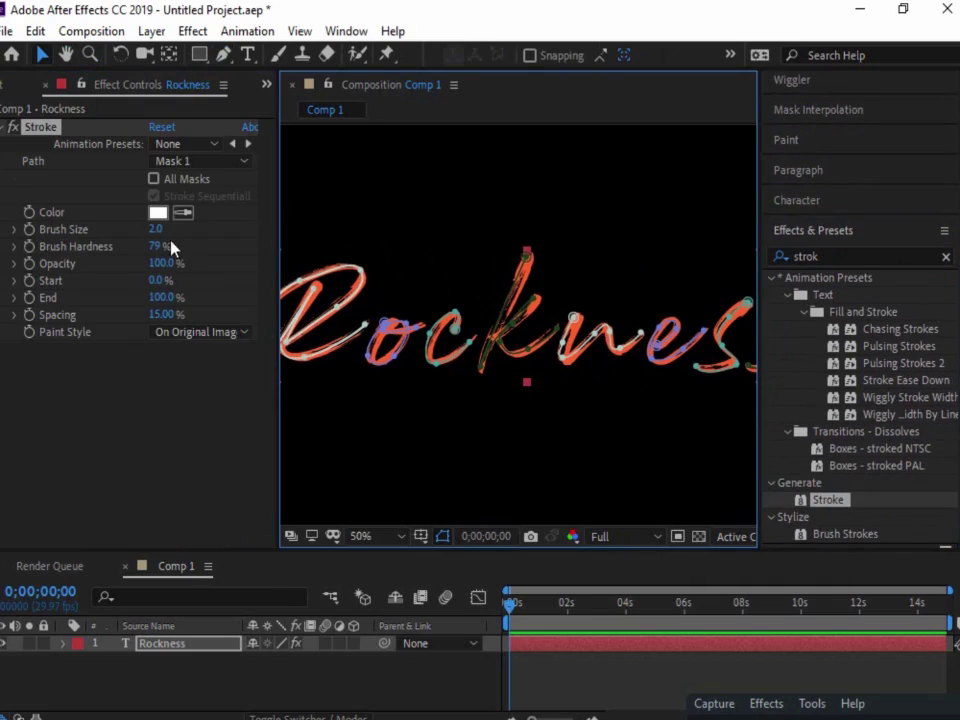
left_click_drag(156, 229, 195, 230)
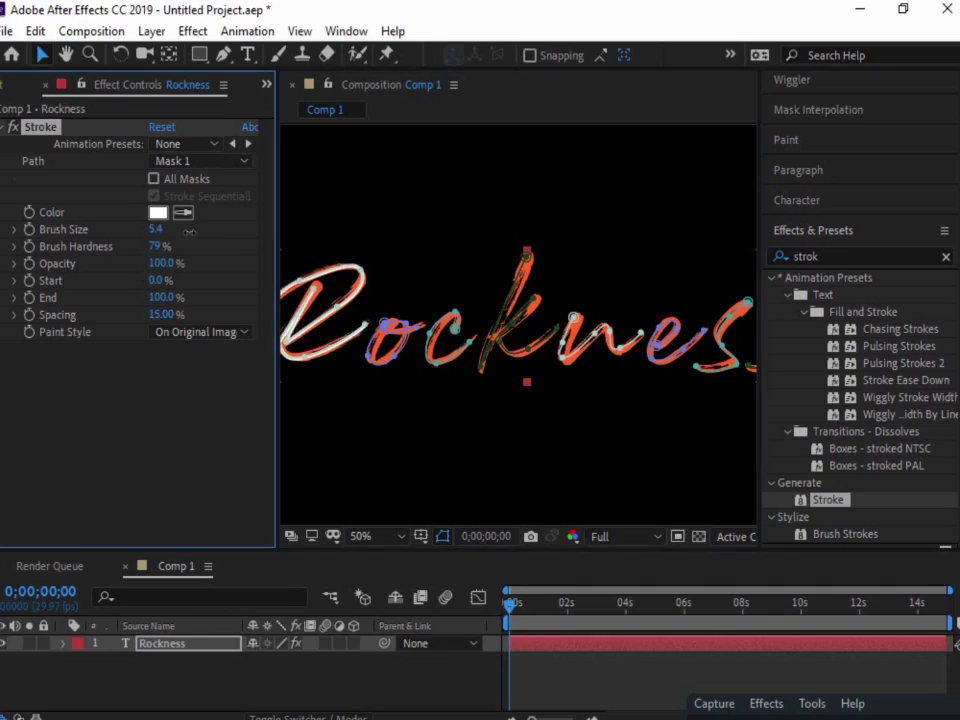
left_click(154, 180)
left_click_drag(175, 229, 205, 229)
key("h")
left_click_drag(634, 388, 667, 379)
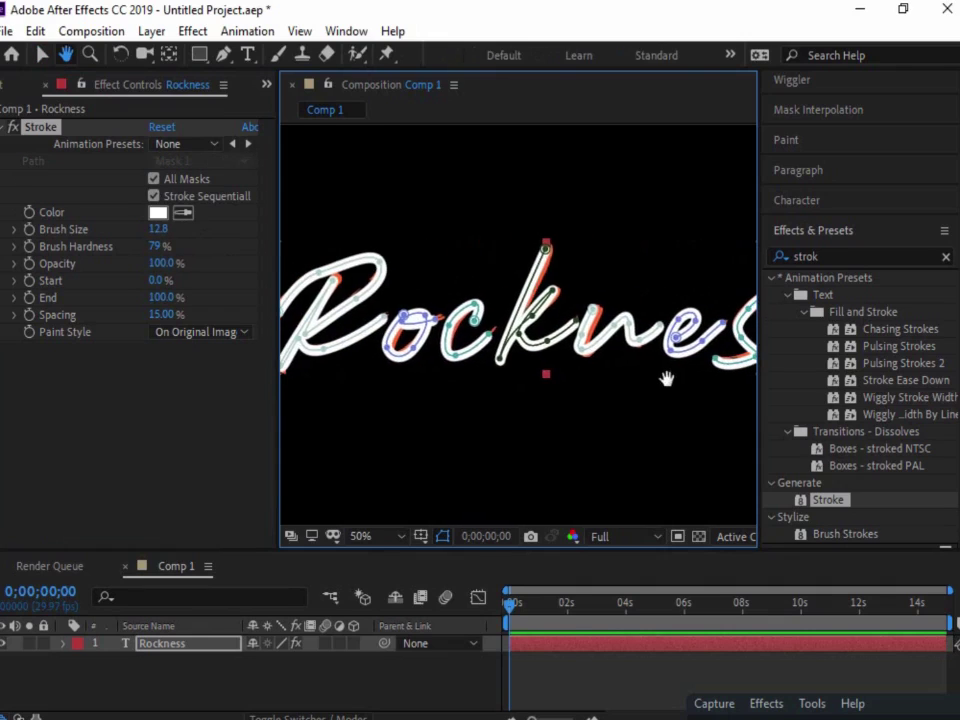
scroll(583, 381, "down", 2)
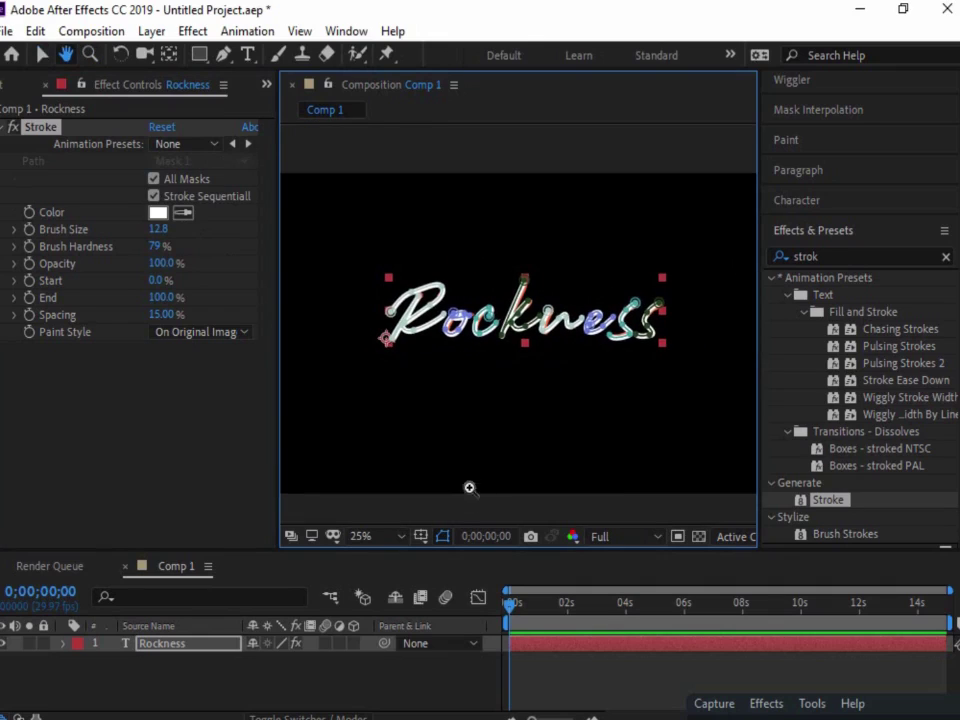
key("z")
left_click_drag(158, 229, 167, 229)
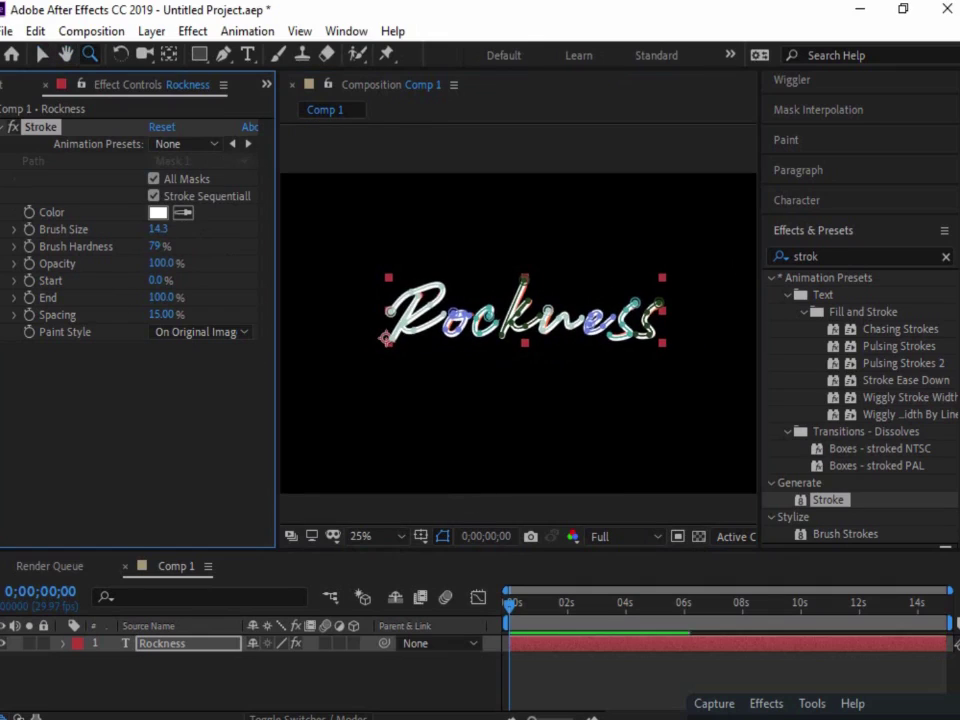
Set the Stroke paint style to Reveal Original Image.
left_click(160, 643)
left_click(184, 333)
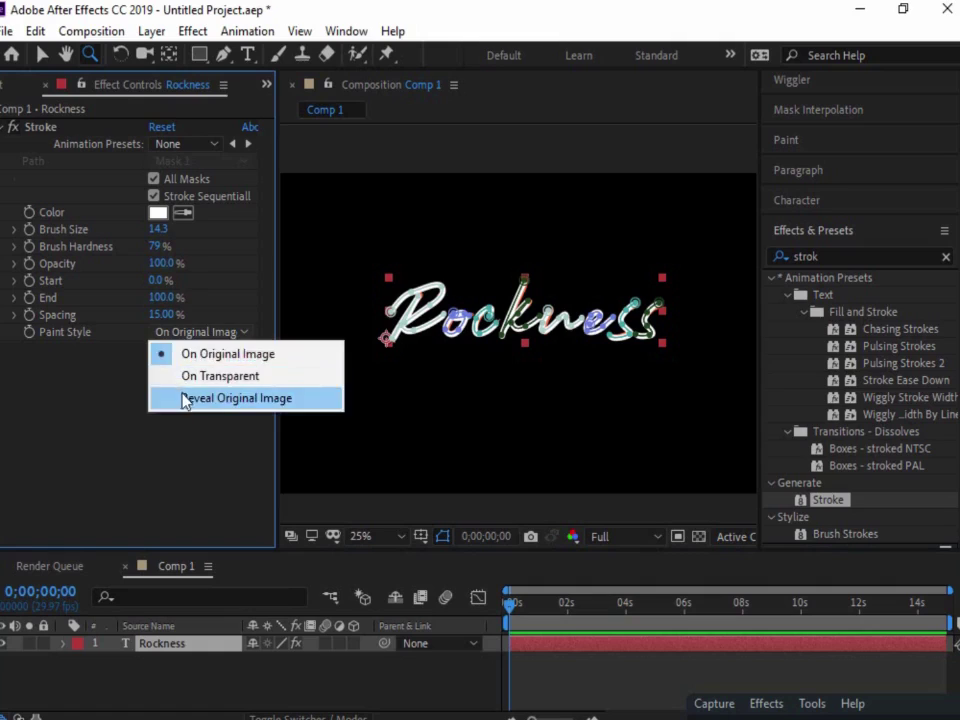
left_click(182, 396)
key("v")
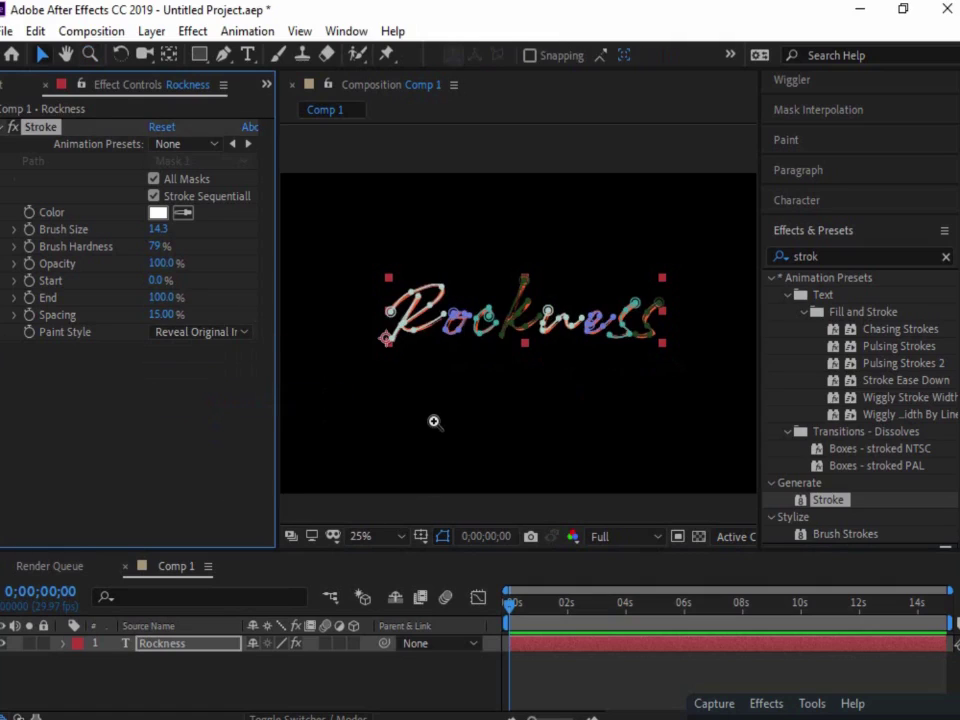
left_click(434, 421)
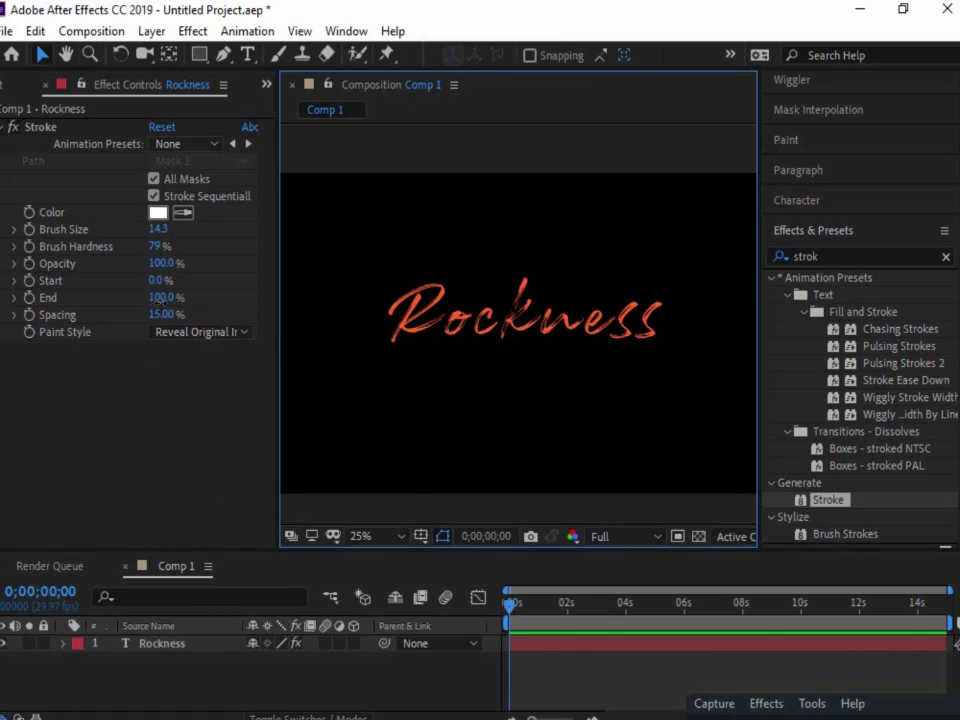
Set Stroke End to 0% and enable its stopwatch to start keyframing.
left_click_drag(168, 298, 20, 302)
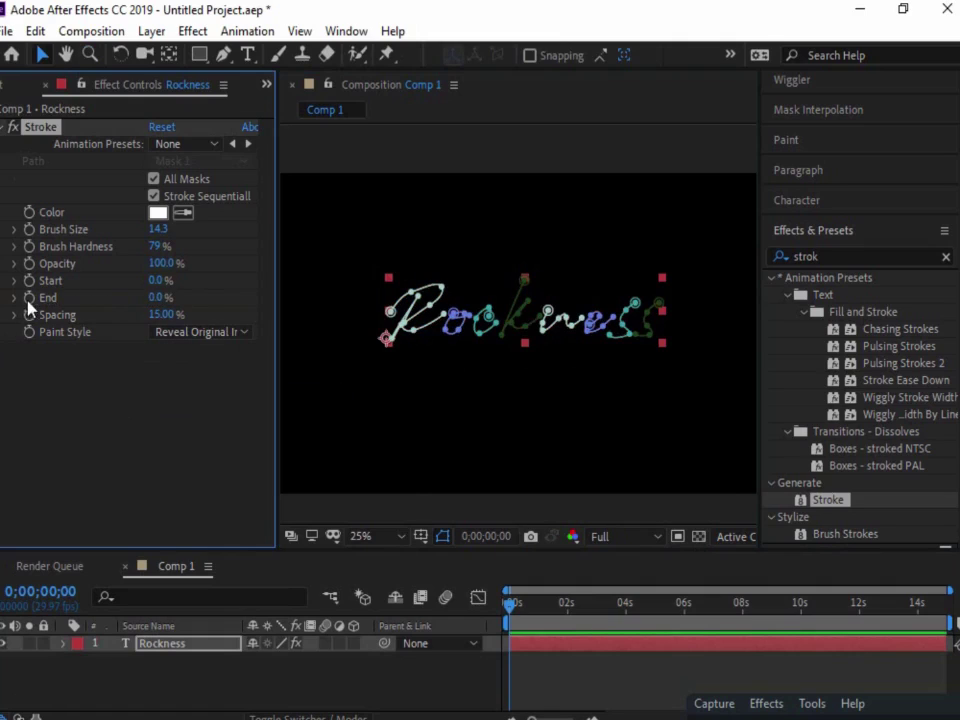
left_click(66, 644)
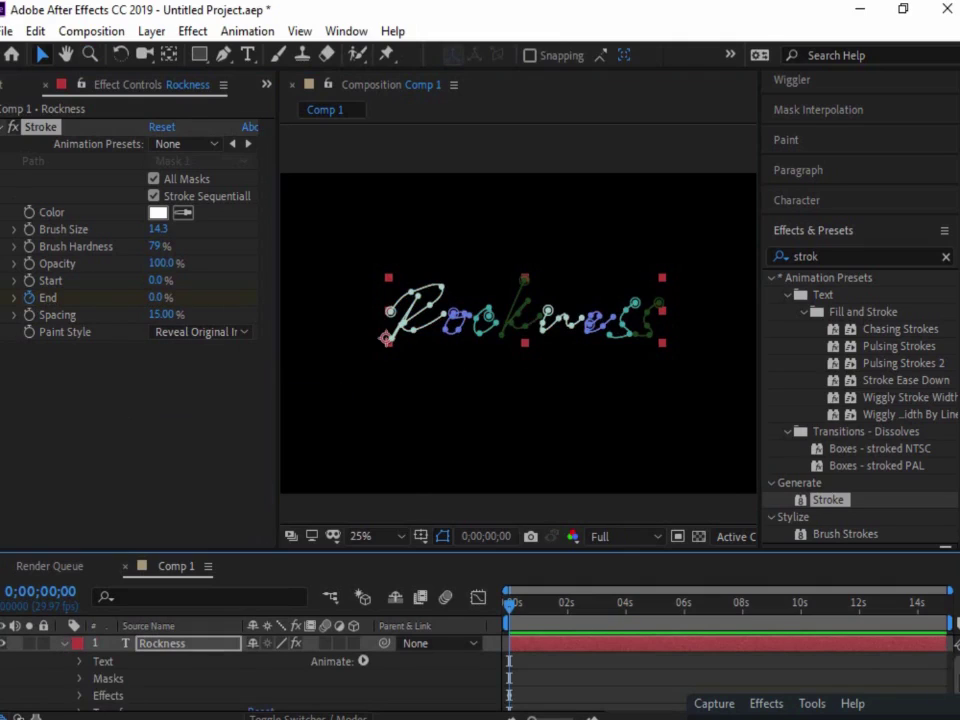
scroll(480, 670, "down", 1)
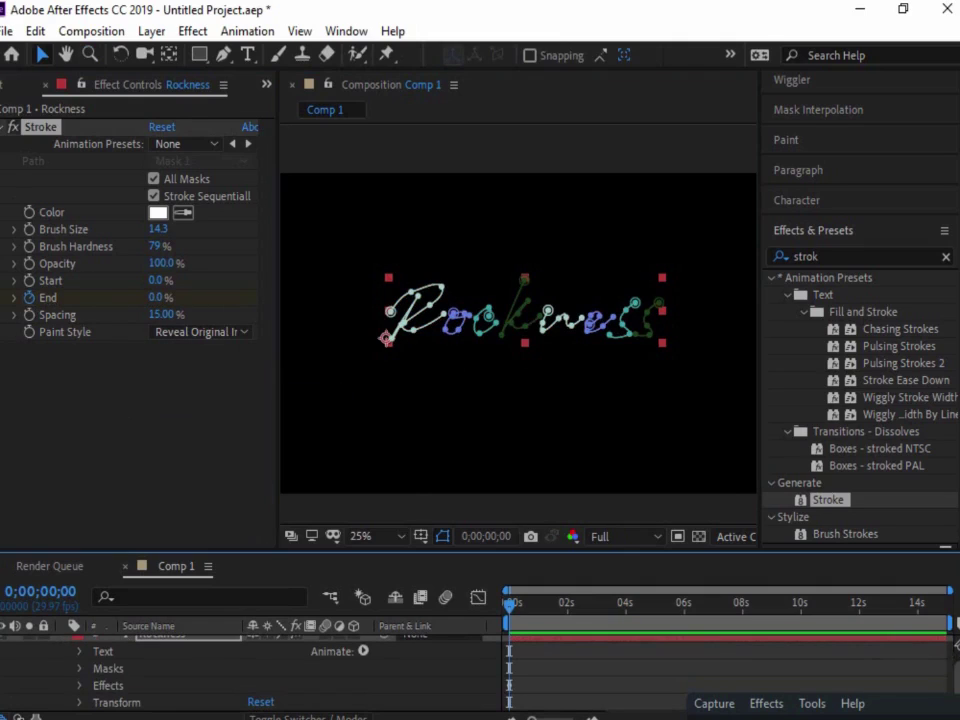
left_click(81, 686)
left_click(96, 703)
scroll(913, 675, "down", 3)
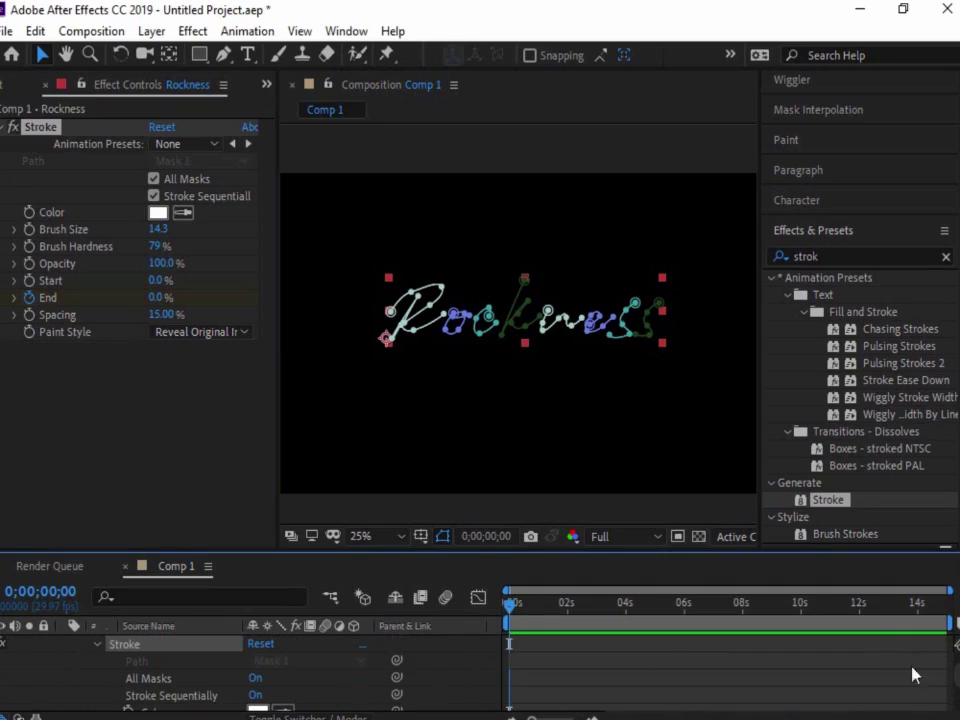
left_click_drag(510, 610, 517, 603)
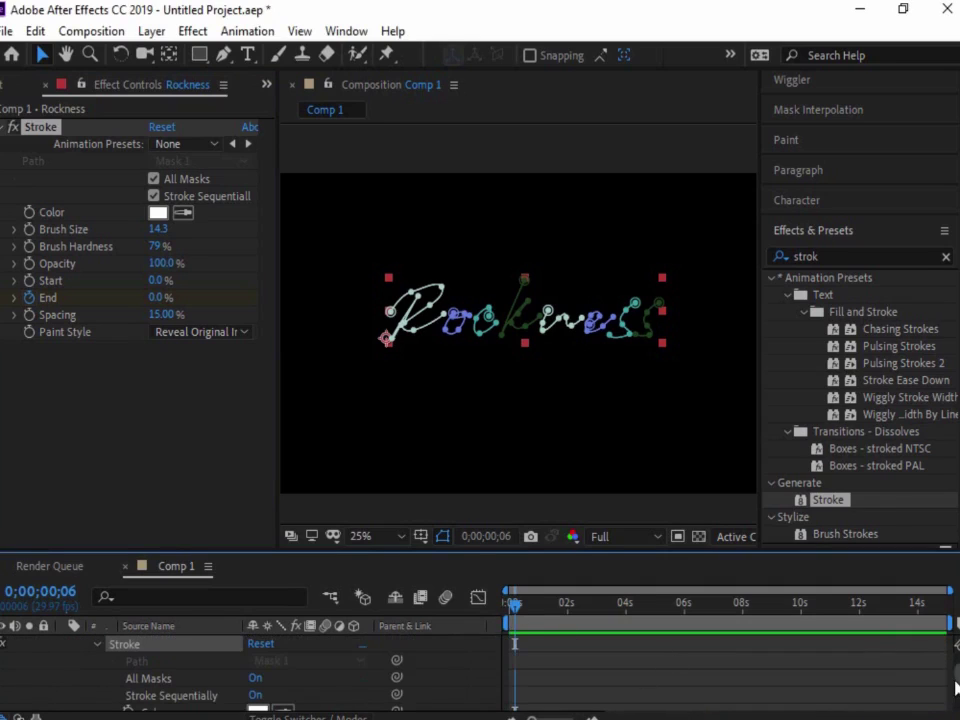
left_click(29, 297)
Add End keyframes of 63%, 87% and 100% at later frames, then spread them out.
left_click_drag(153, 302, 372, 553)
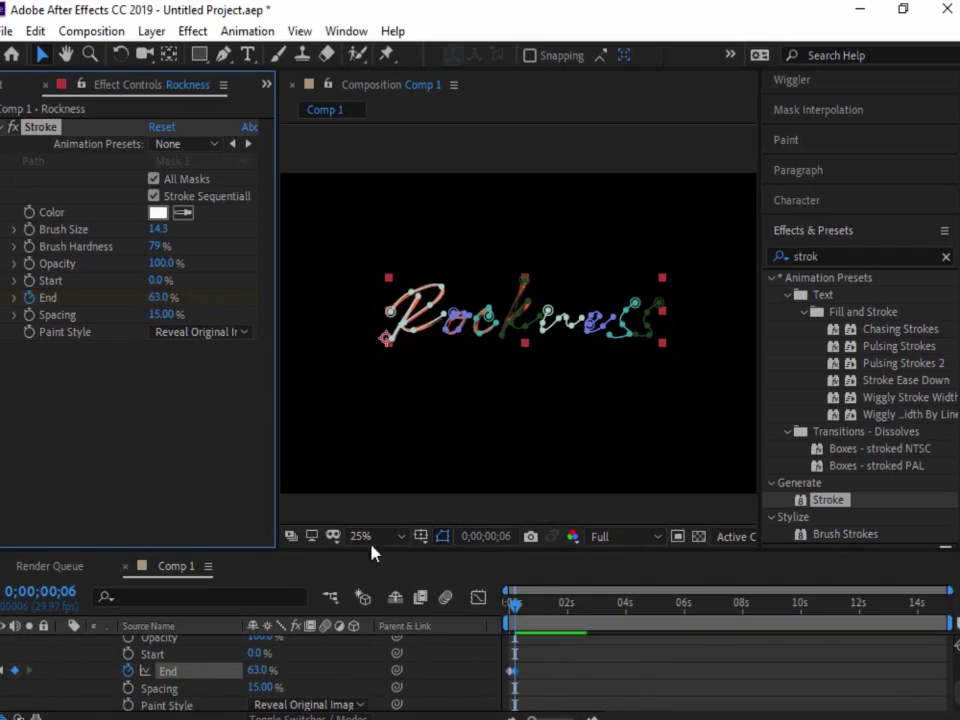
left_click_drag(516, 604, 523, 604)
left_click_drag(158, 297, 182, 297)
left_click(527, 604)
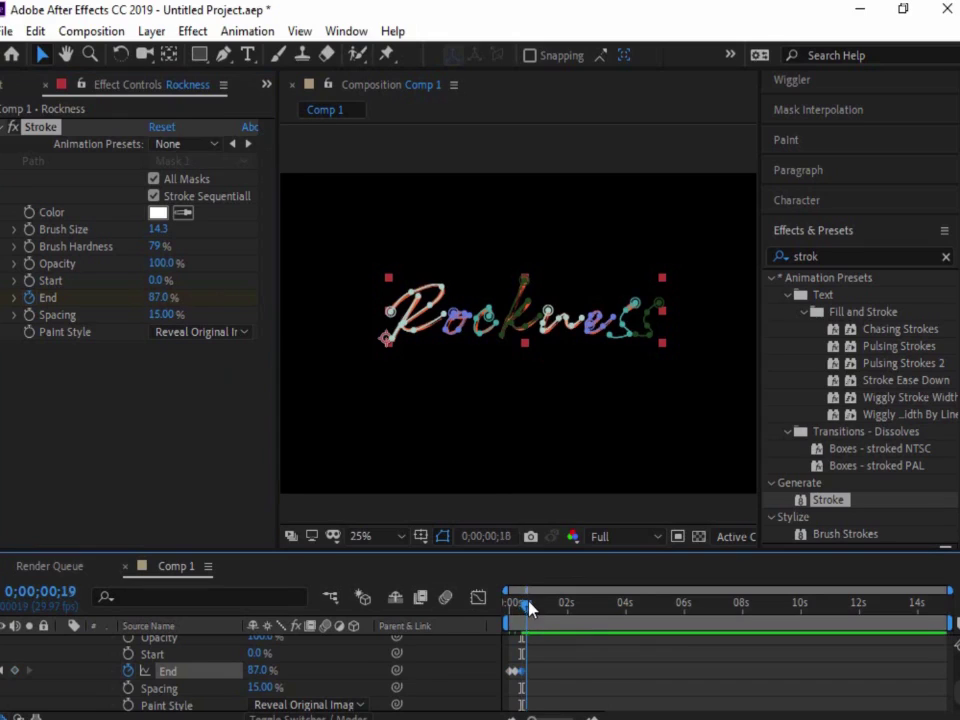
left_click_drag(160, 297, 263, 297)
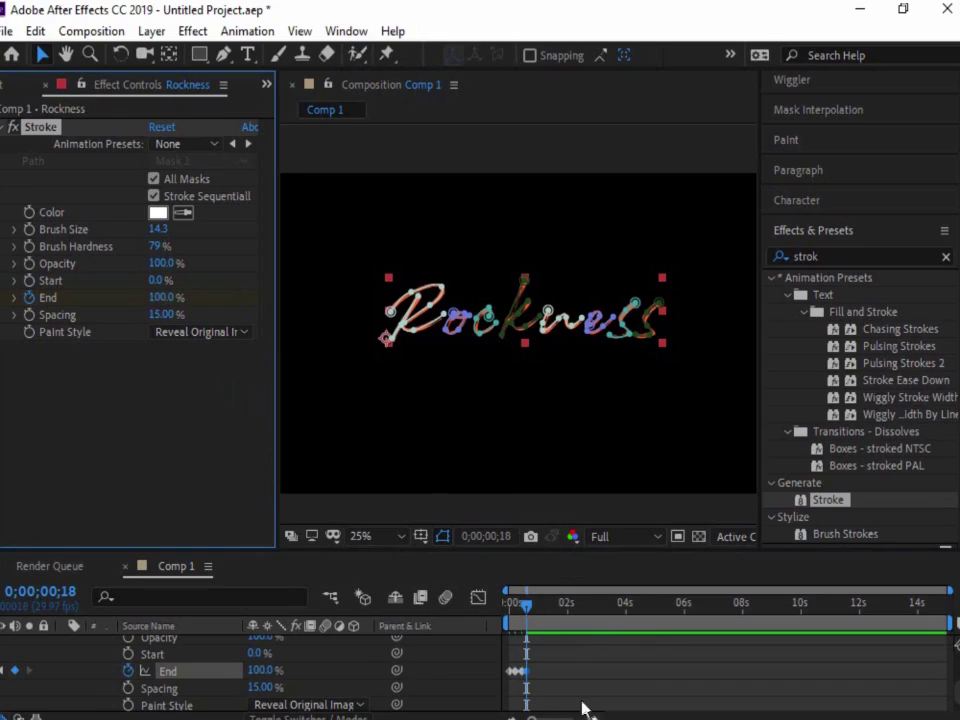
mouse_move(539, 682)
left_mouse_down()
mouse_move(512, 666)
mouse_move(553, 671)
left_mouse_up()
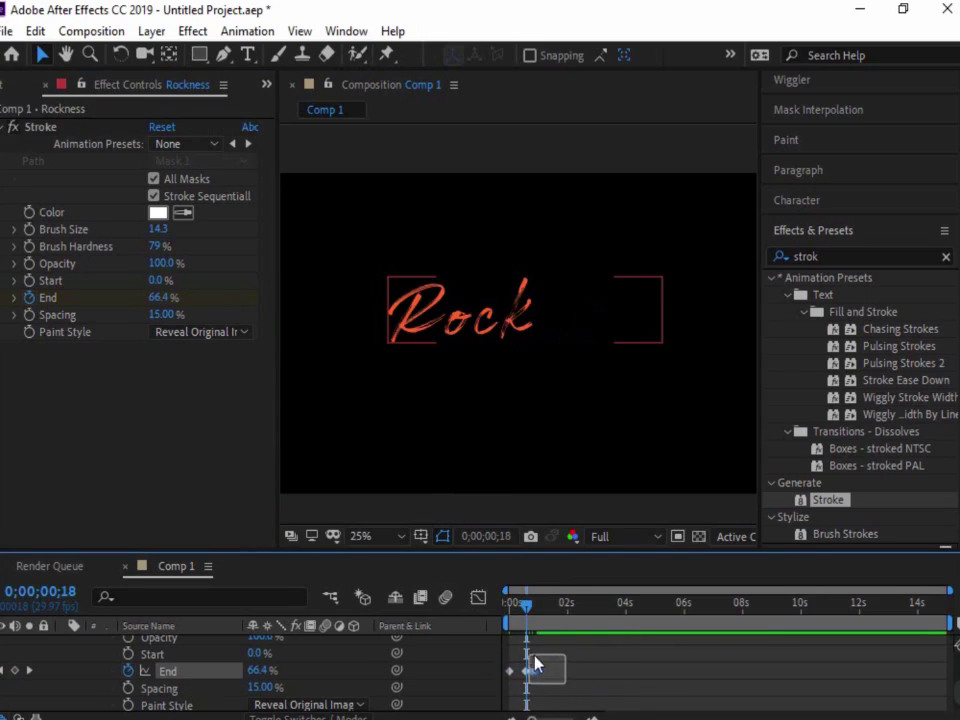
left_click_drag(528, 610, 508, 610)
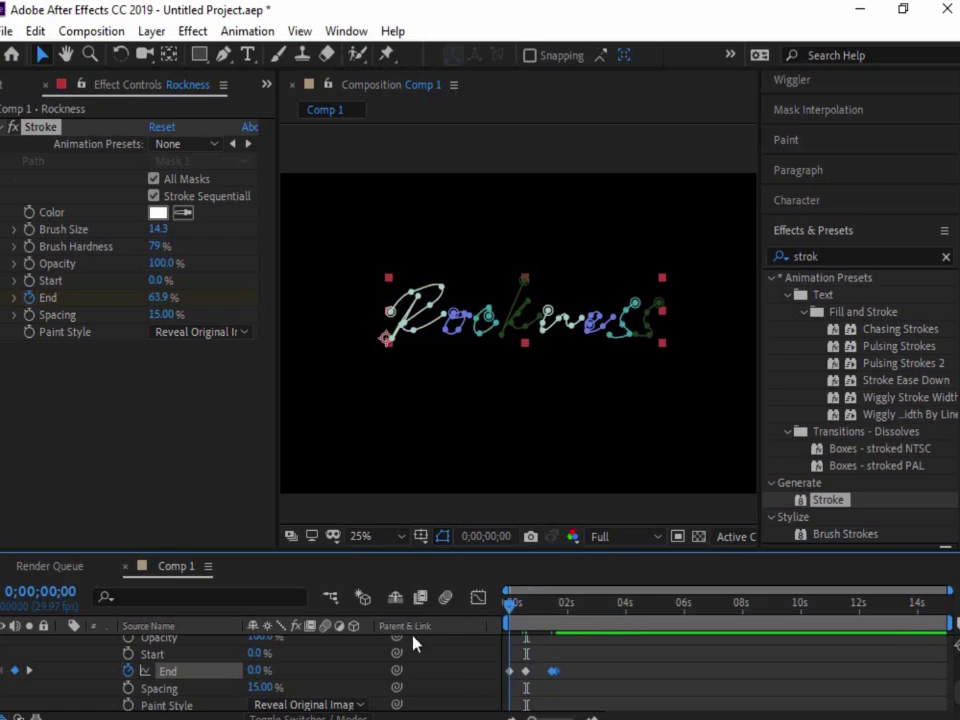
Apply Easy Ease Out/In to the 0%, 63%, 87% and 100% End keyframes, then play the animation.
right_click(510, 671)
mouse_move(562, 666)
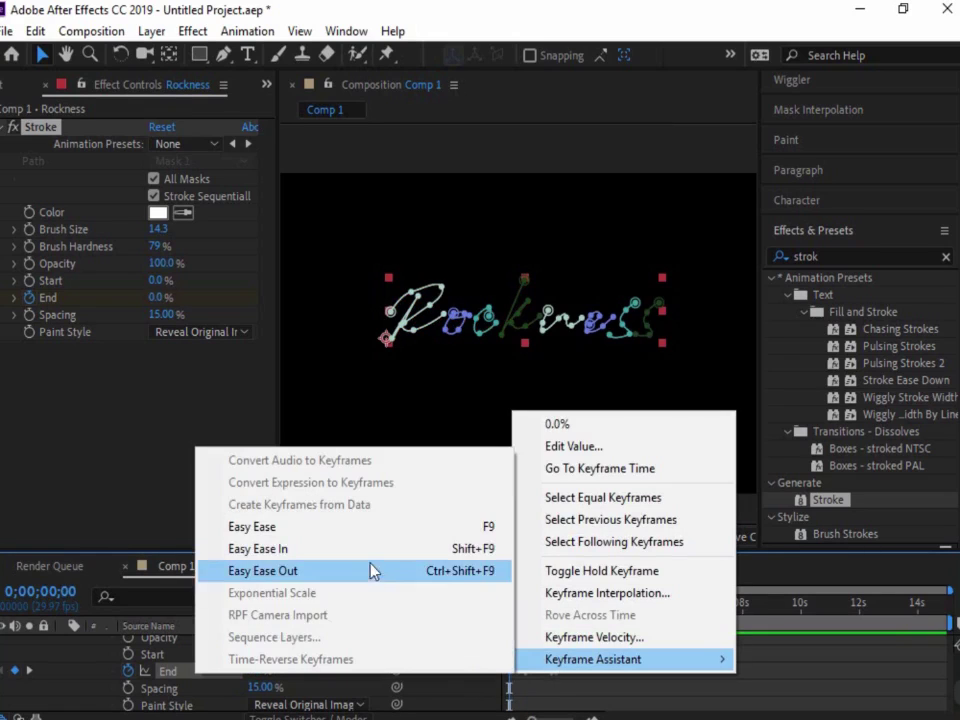
left_click(375, 632)
right_click(521, 671)
mouse_move(616, 664)
left_click(300, 567)
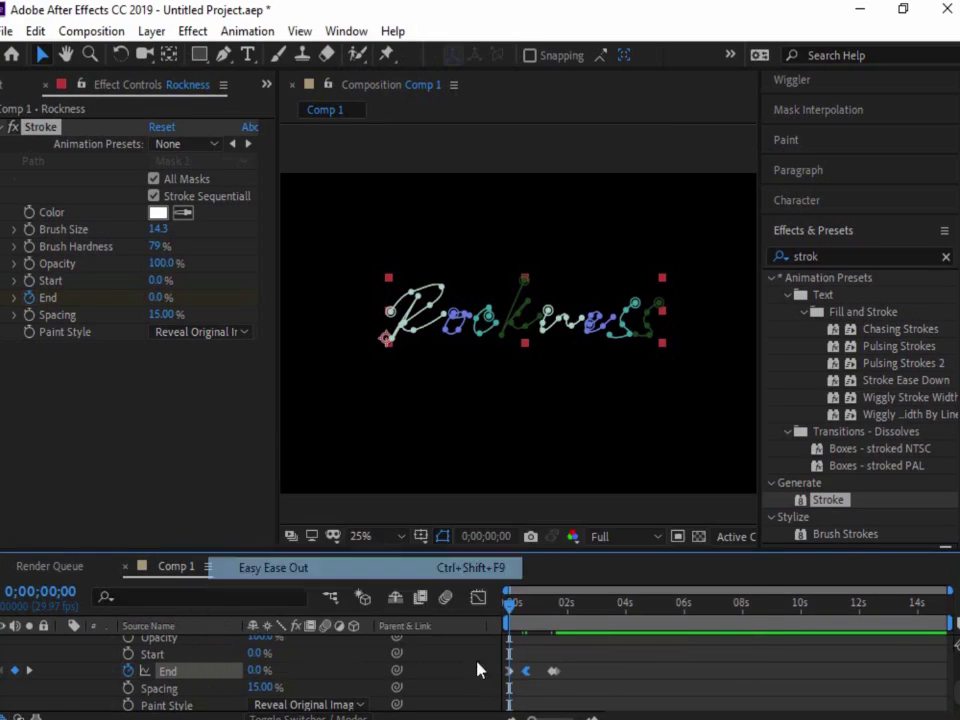
right_click(551, 671)
left_click(393, 548)
right_click(552, 671)
mouse_move(594, 656)
left_click(349, 567)
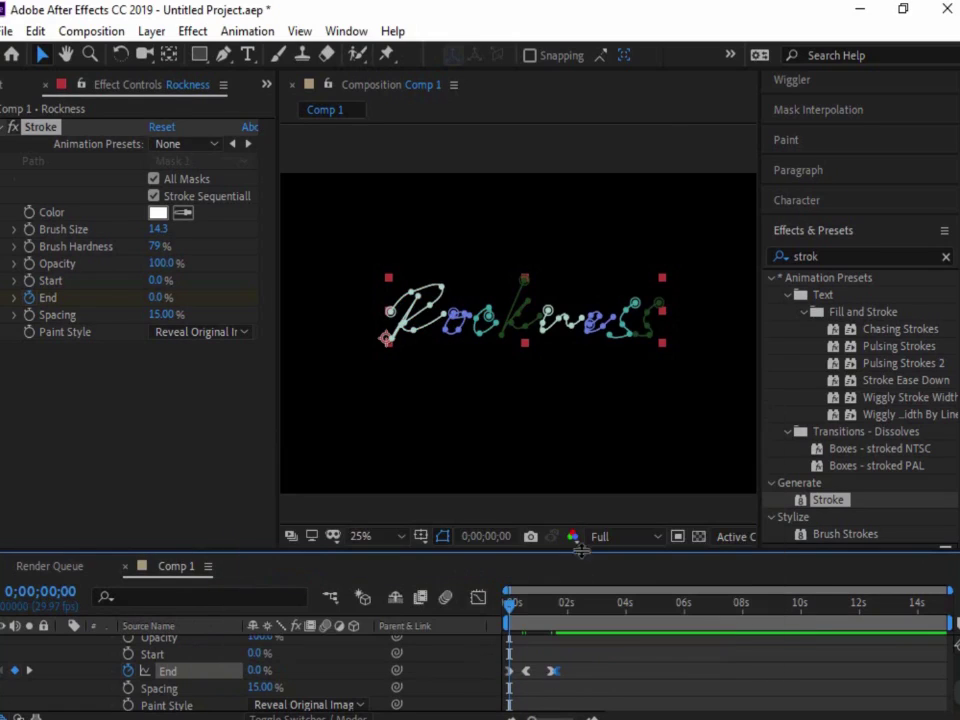
key("grave")
key("space")
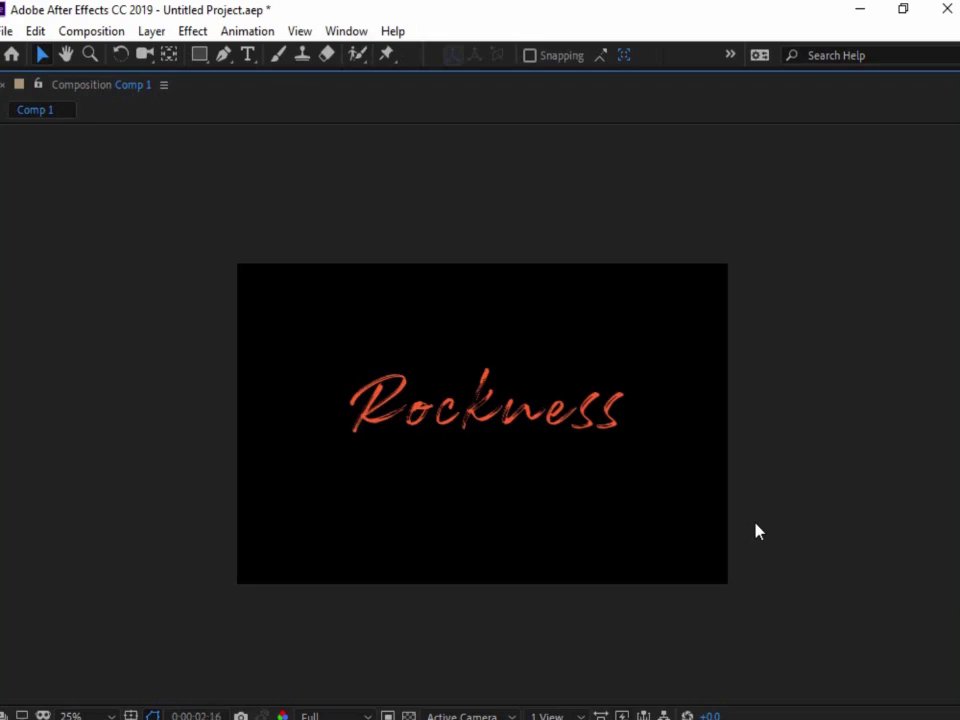
Shift both Stroke End keyframes later on the timeline.
key("grave")
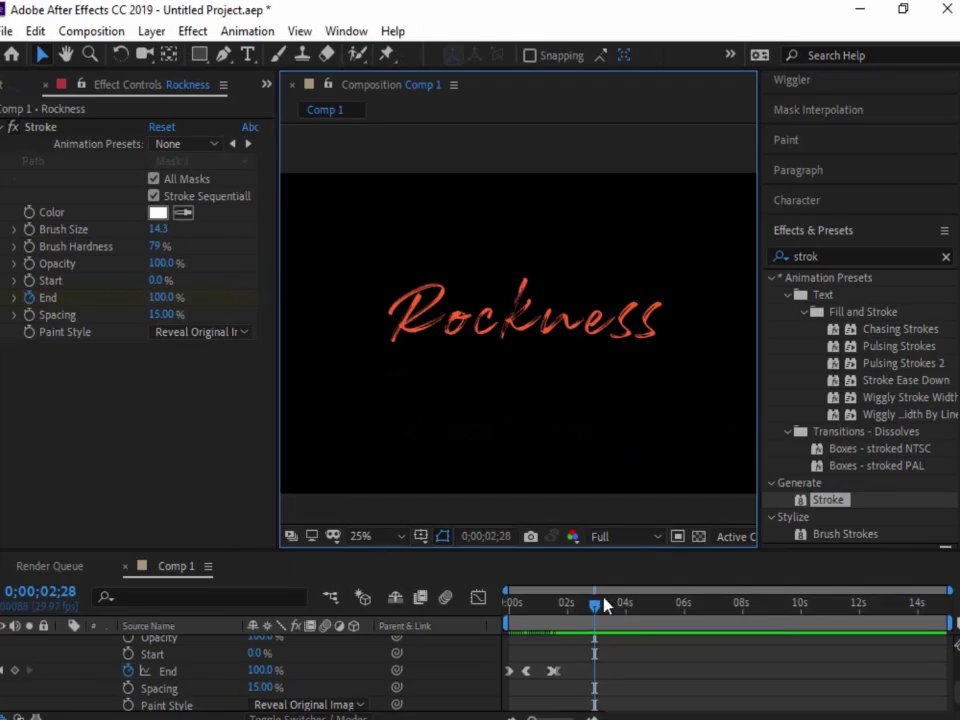
key("Home")
mouse_move(492, 667)
left_mouse_down()
mouse_move(553, 681)
mouse_move(547, 671)
mouse_move(594, 671)
left_mouse_up()
Set the preview resolution to Quarter and play the write-on from near the start.
left_click(640, 536)
left_click(624, 650)
key("grave")
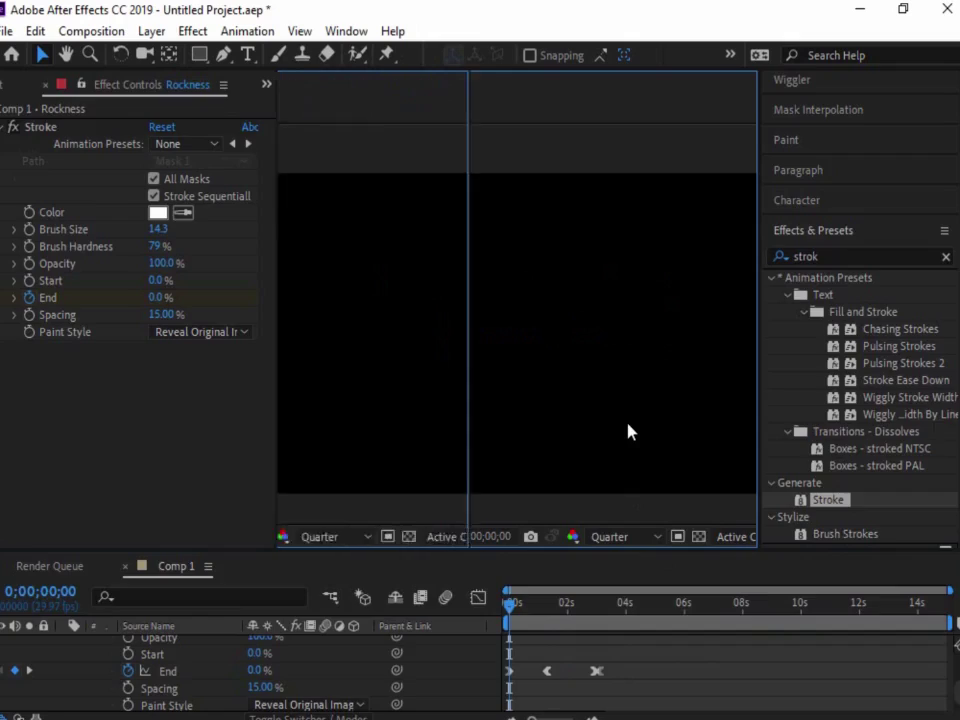
left_click_drag(491, 514, 489, 435)
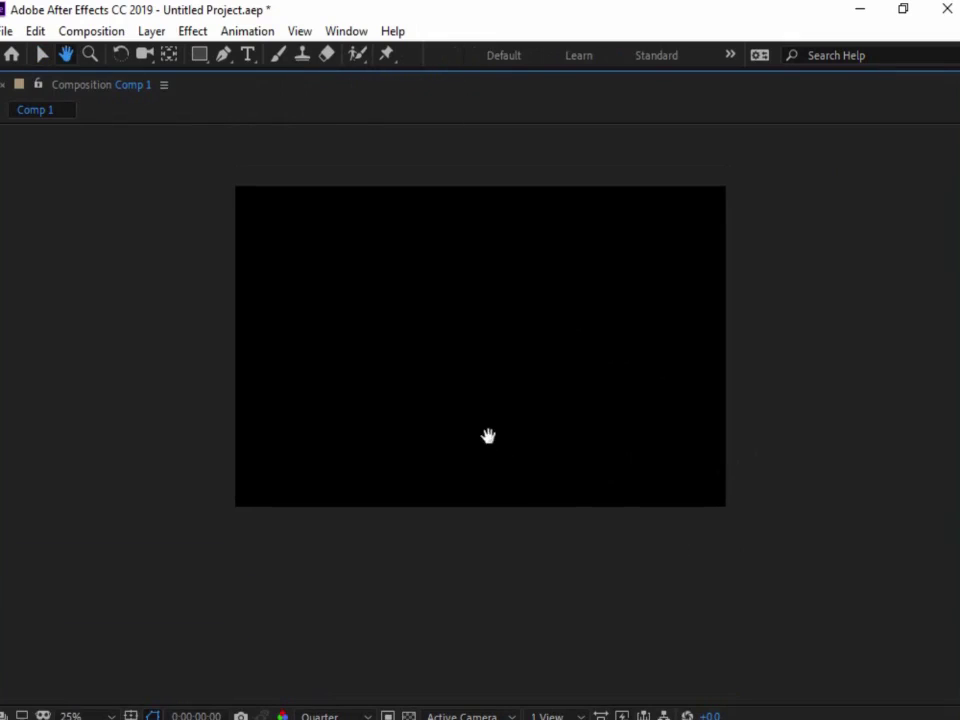
key("space")
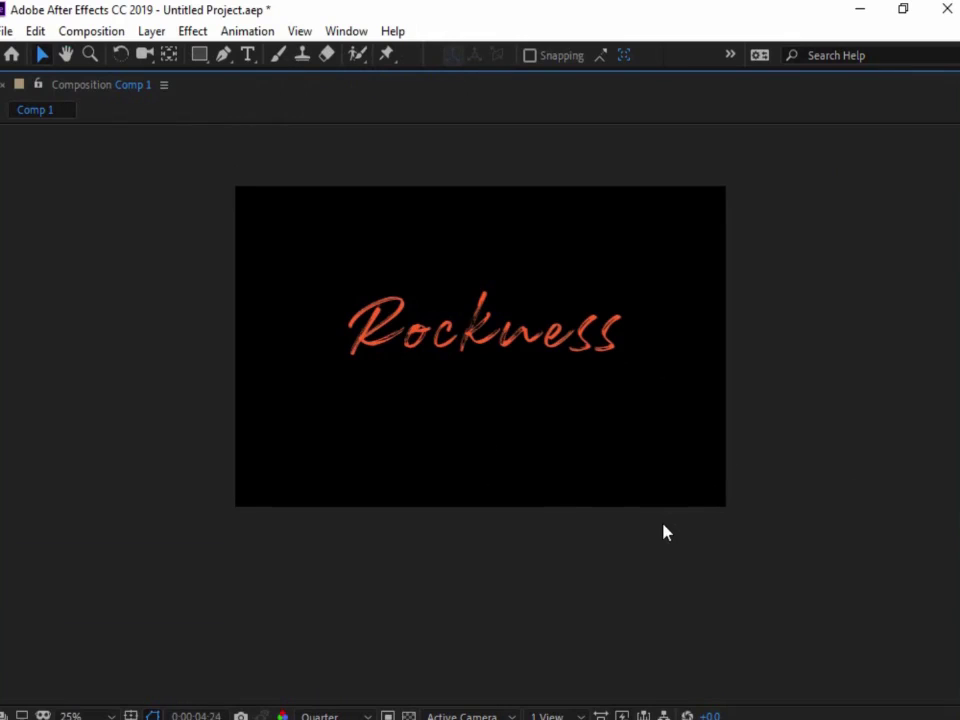
key("grave")
left_click(510, 605)
key("space")
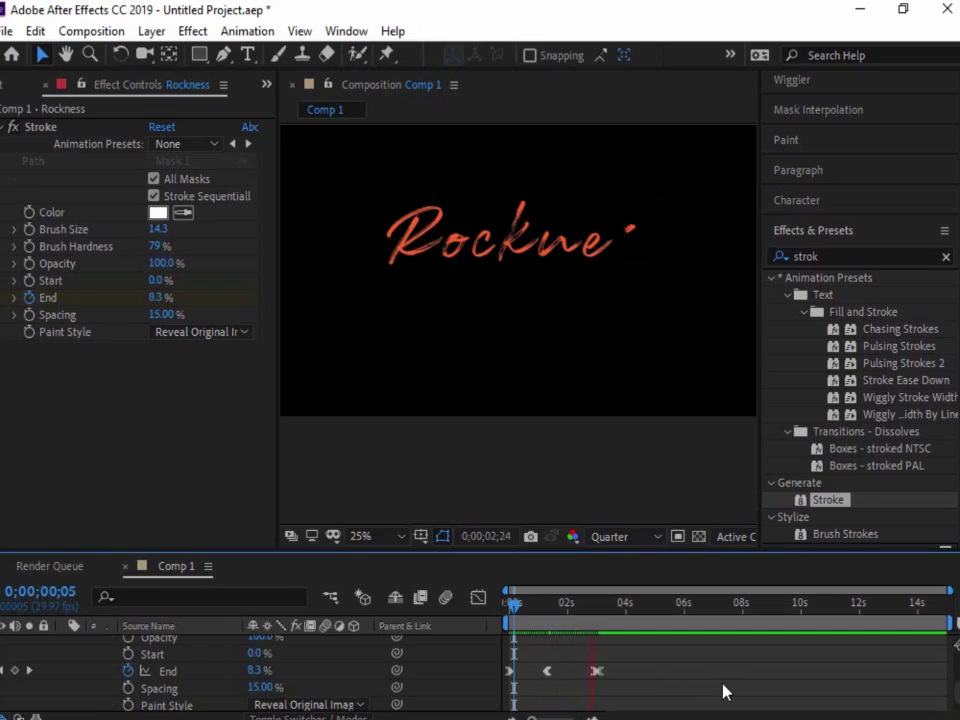
Check the partial stroke and End keyframe options, then preview the write-on from frame 0.
left_click_drag(518, 612, 536, 605)
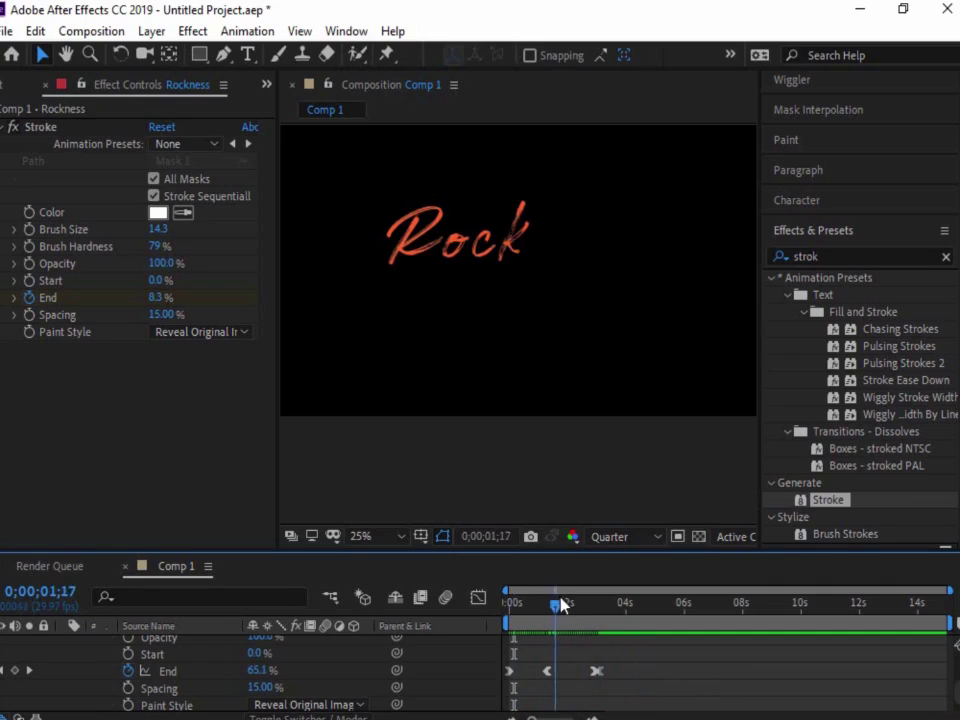
right_click(547, 672)
mouse_move(605, 664)
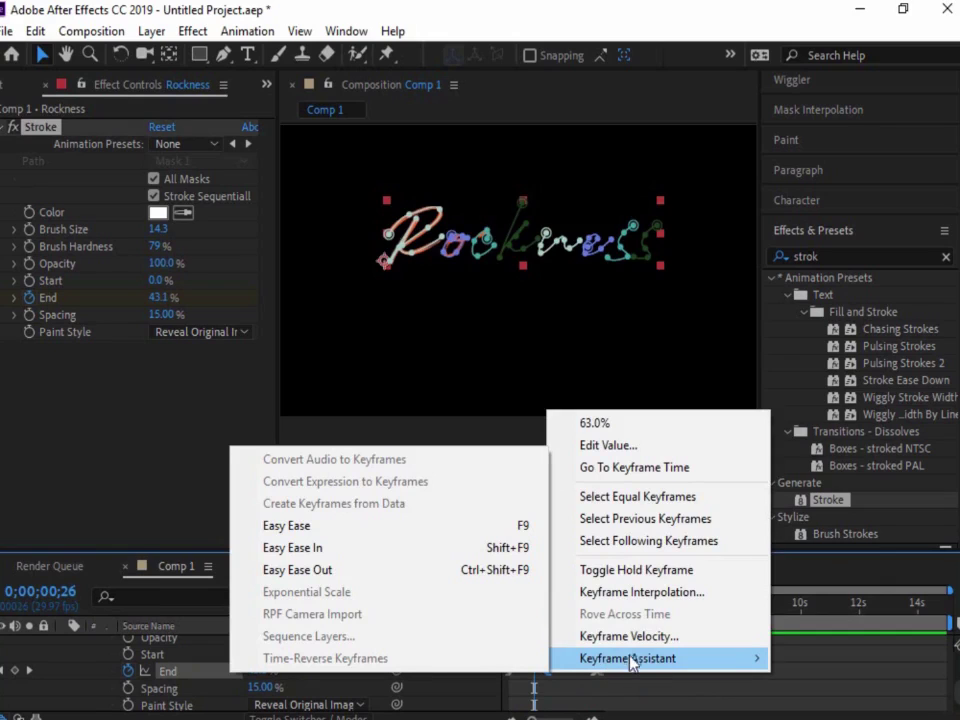
key("Escape")
key("Escape")
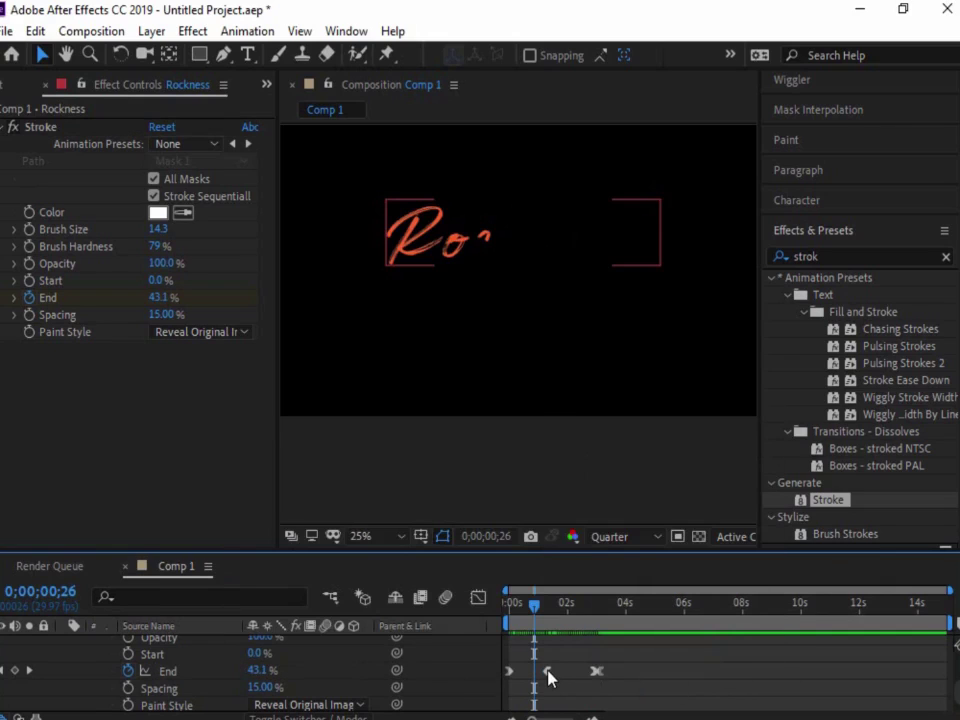
left_click(547, 671)
key("Home")
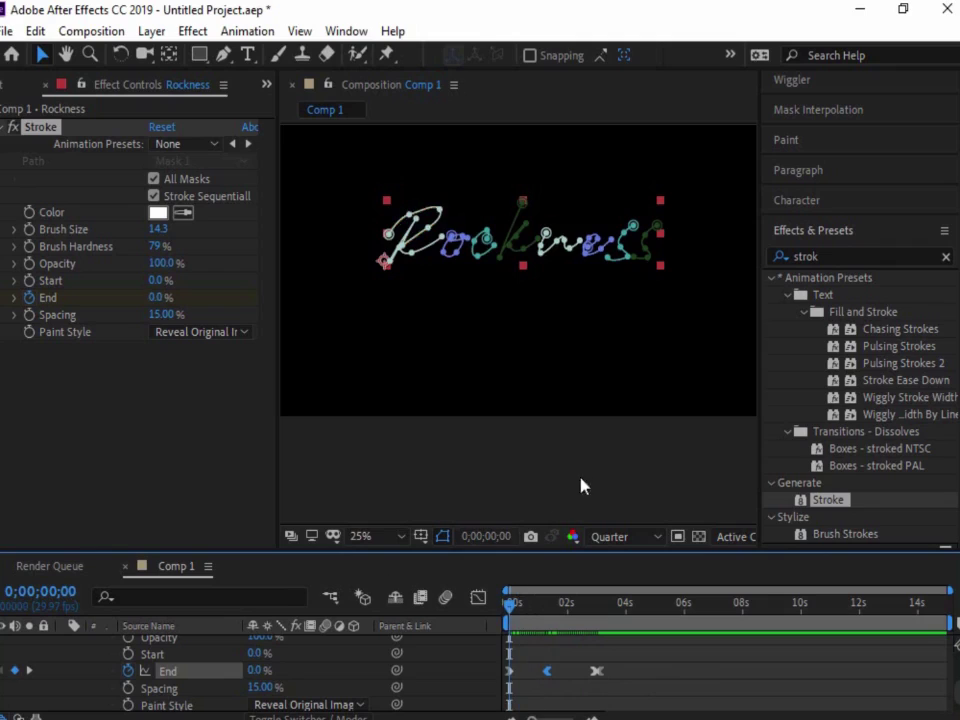
key("space")
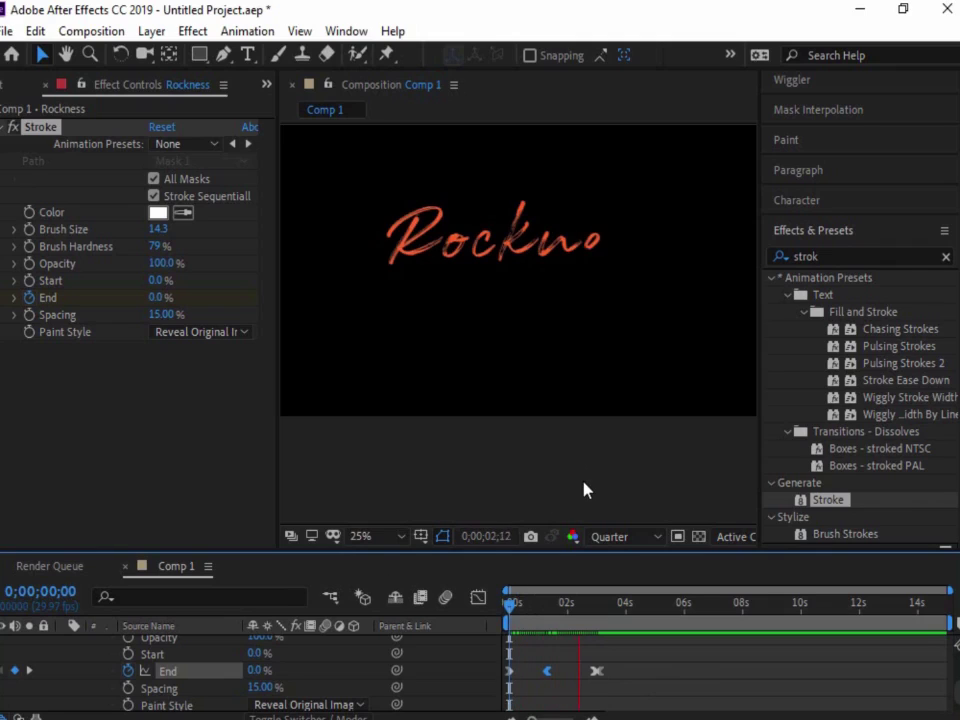
Shift the last Stroke End keyframe slightly later and replay the preview enlarged.
left_click_drag(596, 671, 605, 671)
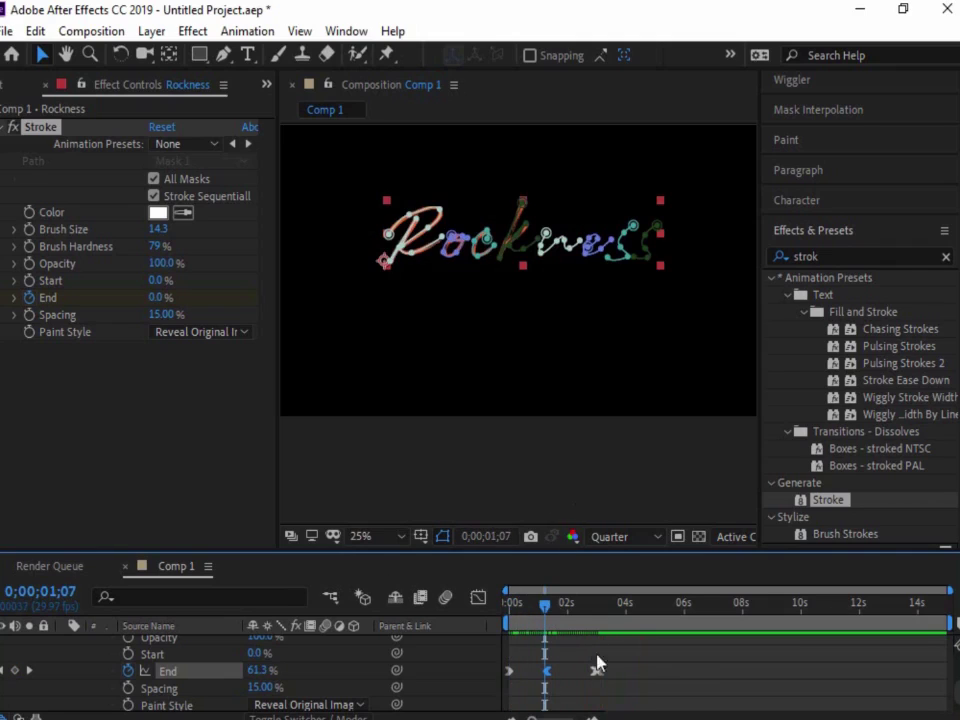
key("space")
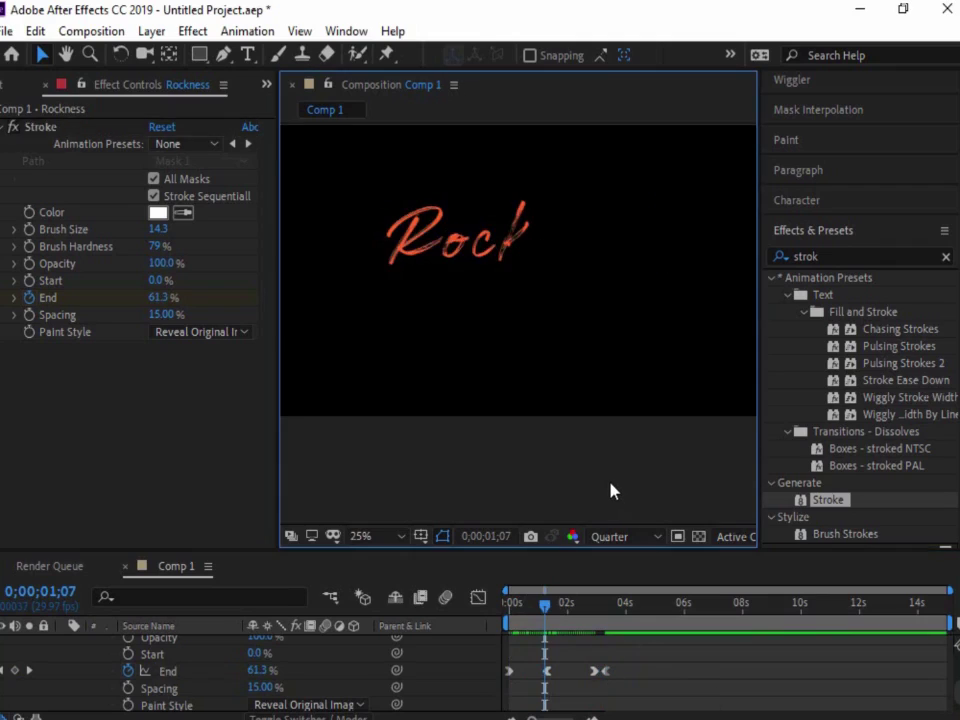
key("grave")
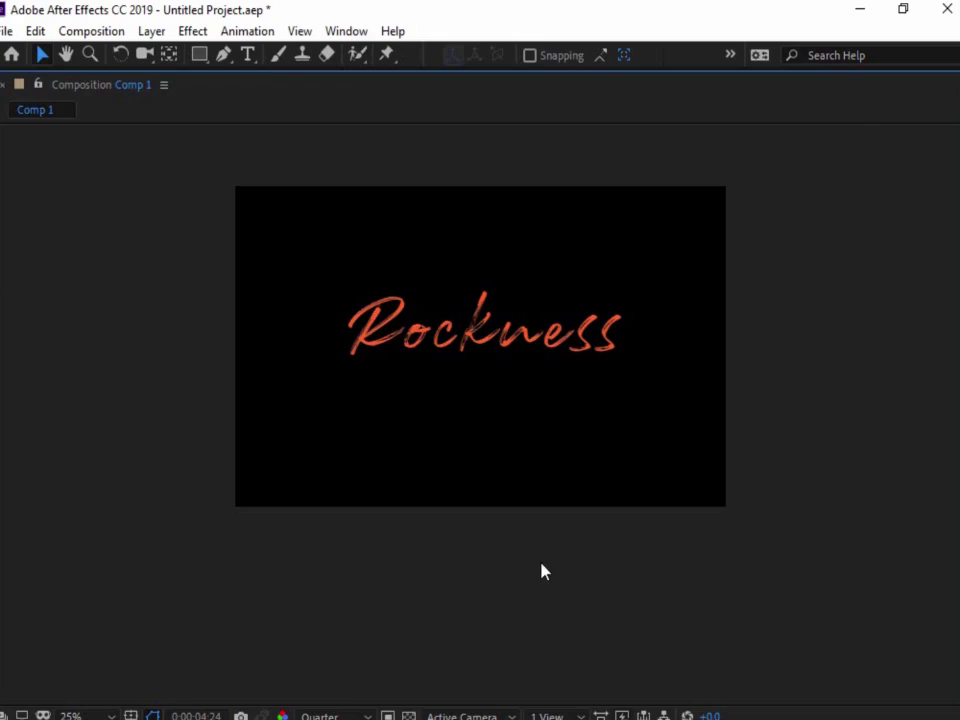
key("grave")
key("space")
key("space")
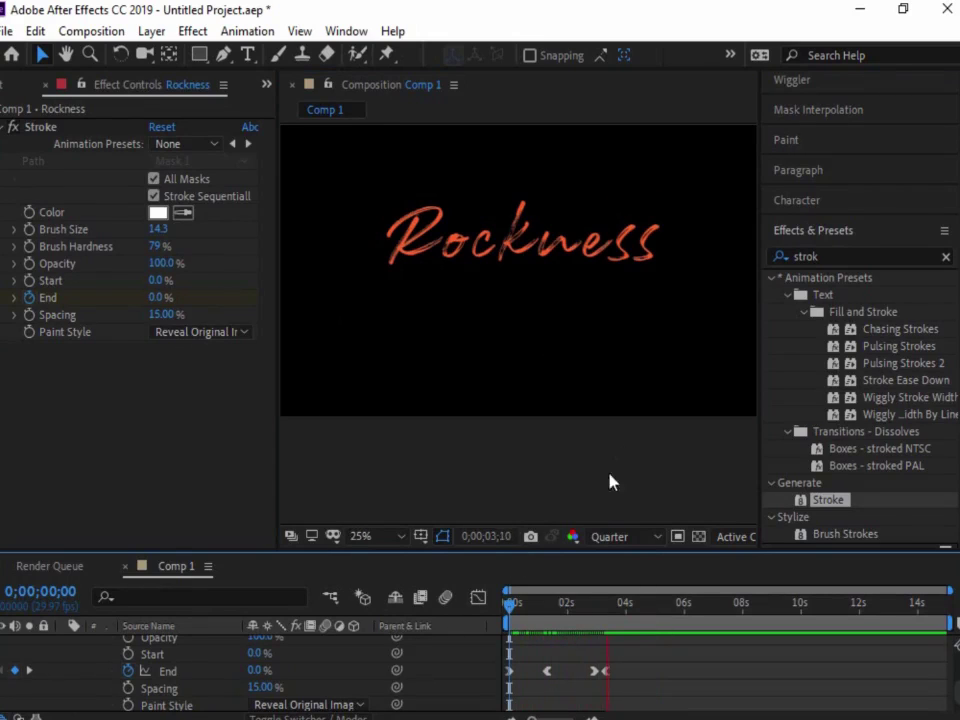
Stop the preview and delete all existing Stroke End keyframes.
key("space")
left_click_drag(645, 696, 523, 672)
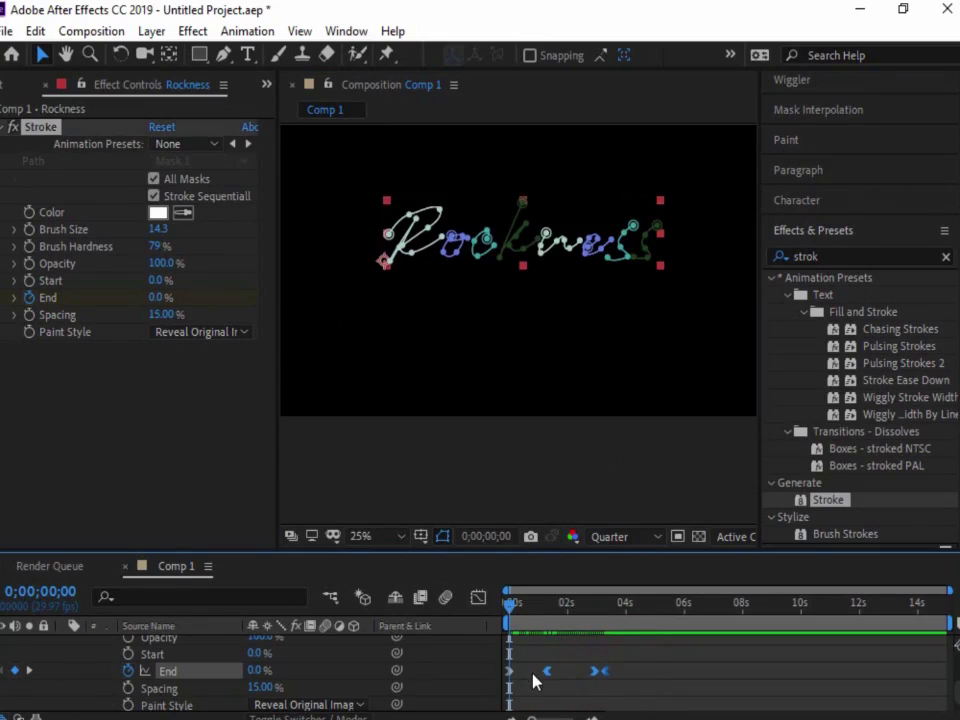
key("Delete")
left_click(527, 497)
Set a Stroke End keyframe of 100% at frame 11.
left_click_drag(523, 612, 519, 606)
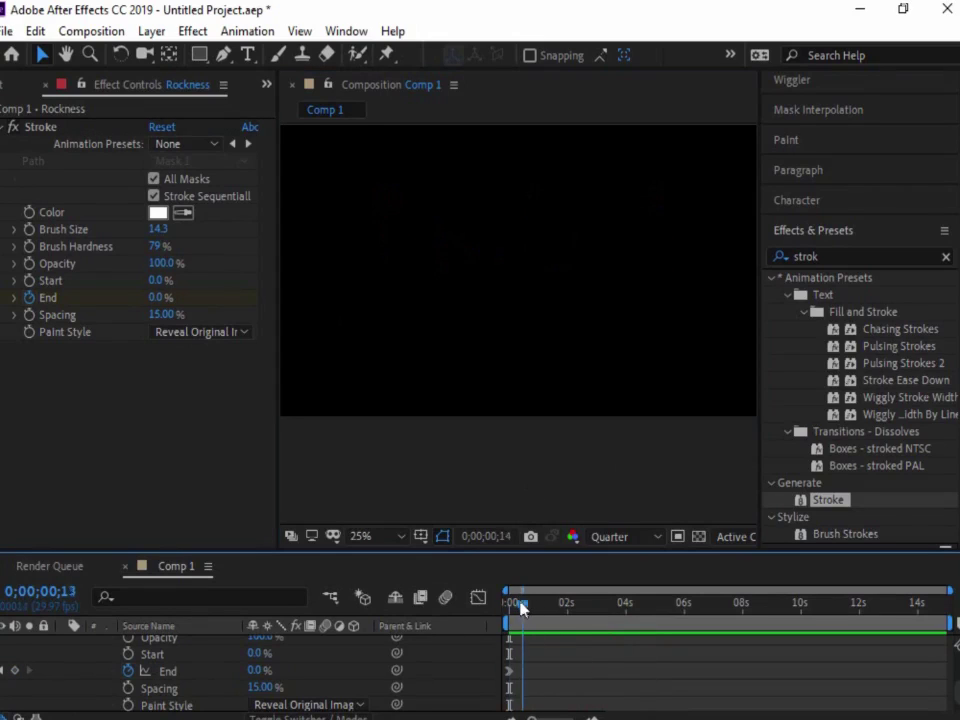
left_click_drag(158, 297, 230, 297)
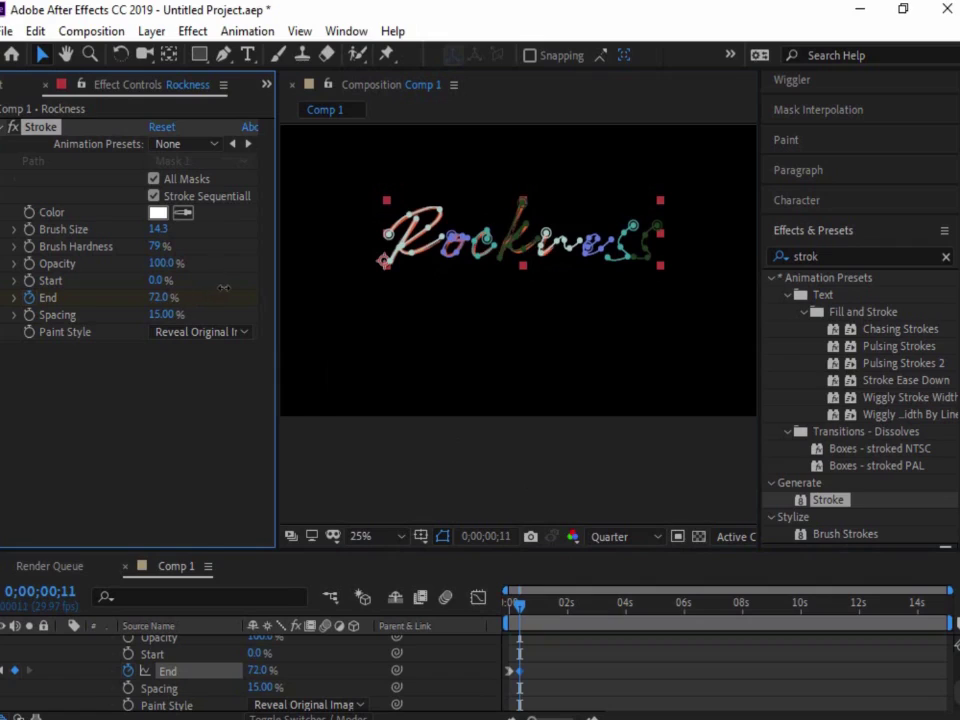
left_click(527, 607)
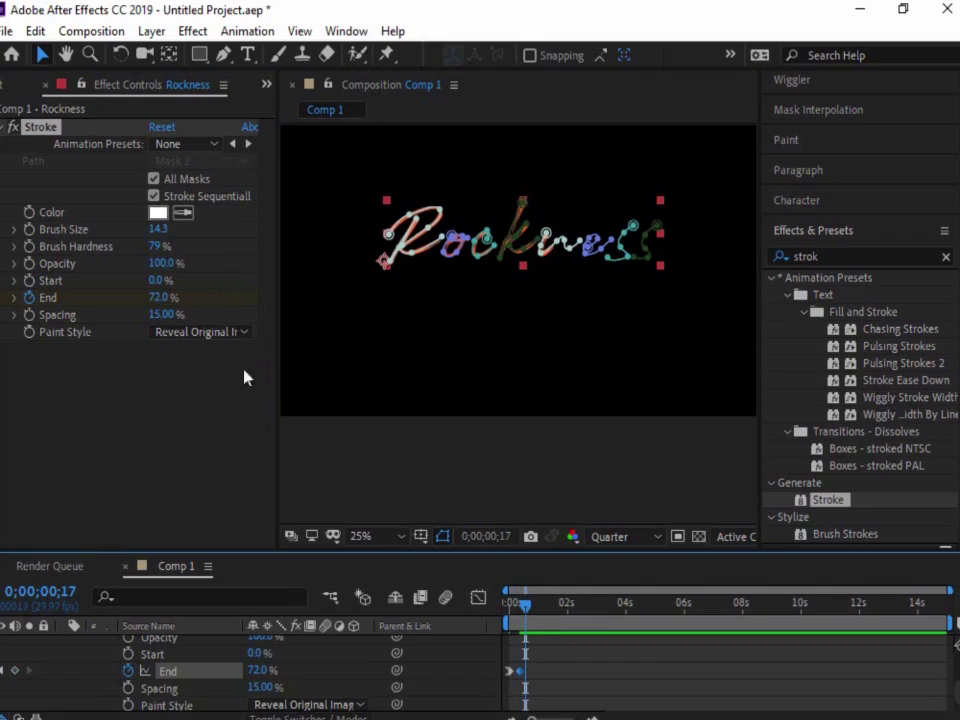
type("100")
key("Return")
key("Home")
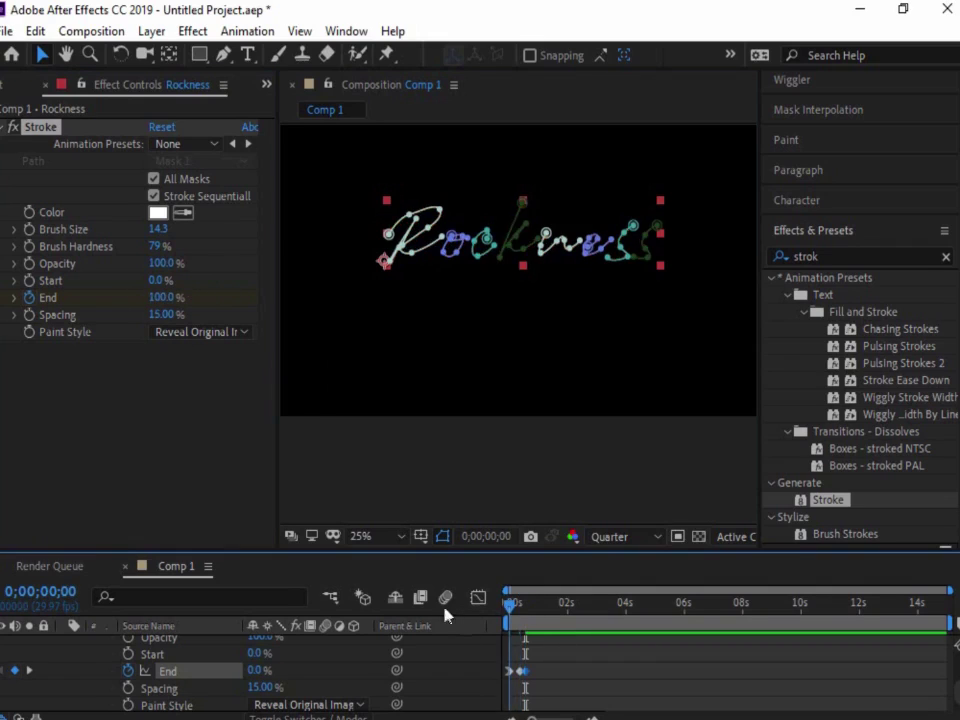
Move the 100% End keyframe to about one second and preview the reveal.
left_click_drag(522, 672, 549, 672)
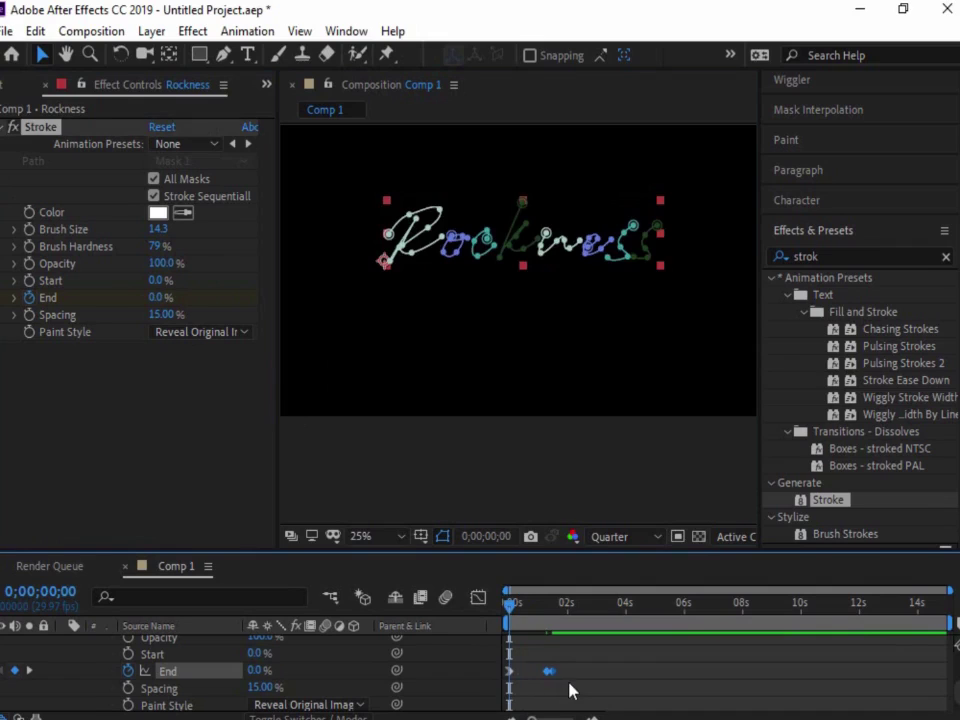
left_click(590, 470)
key("space")
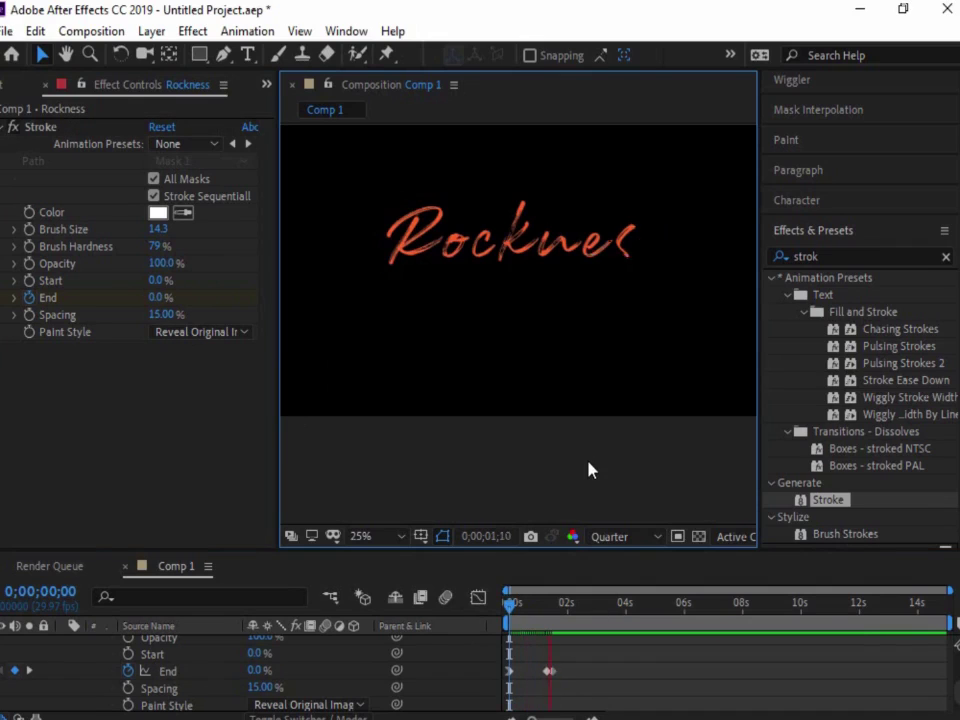
left_click(549, 671)
Apply Easy Ease Out to the End keyframe and replay the animation.
right_click(551, 671)
mouse_move(610, 656)
left_click(301, 567)
key("space")
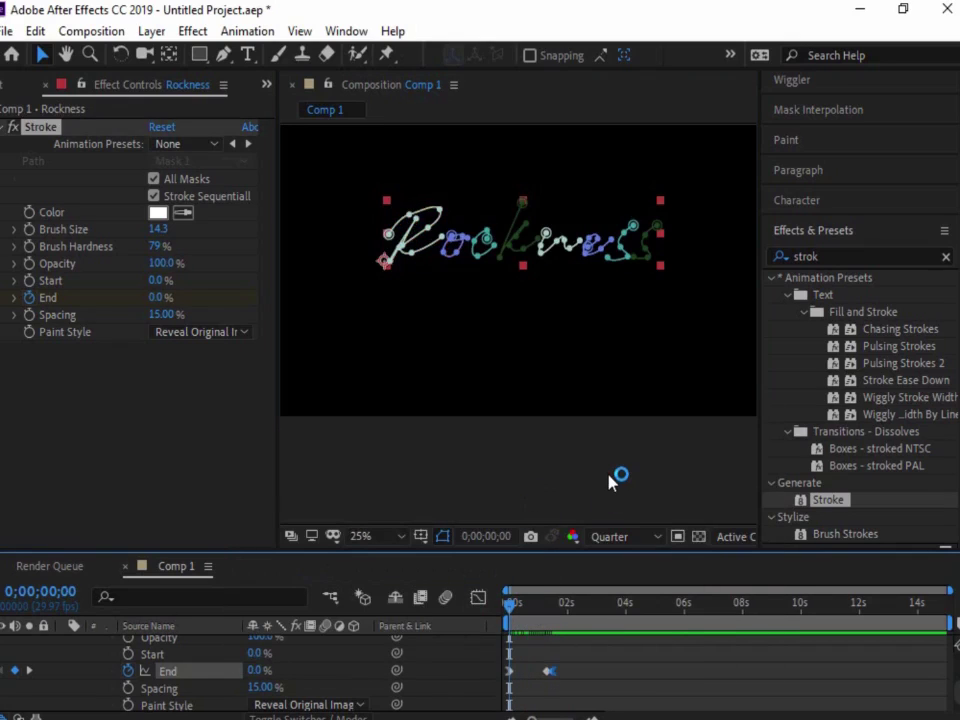
left_click_drag(506, 608, 524, 608)
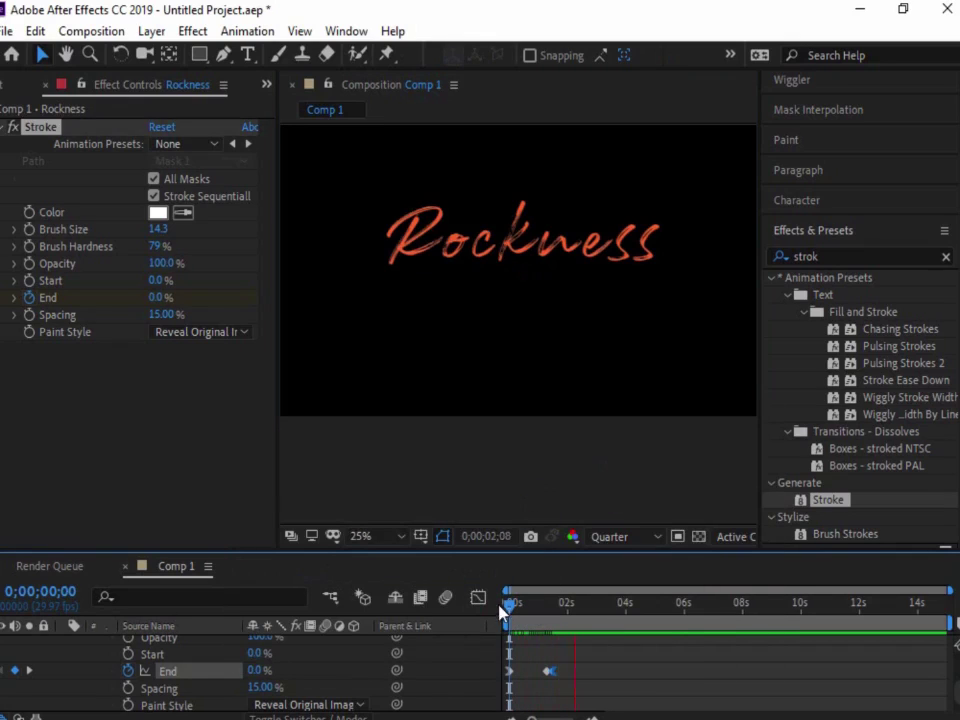
Push the final End keyframe later in two nudges to about 2.4 seconds, previewing each change.
left_click_drag(551, 671, 566, 671)
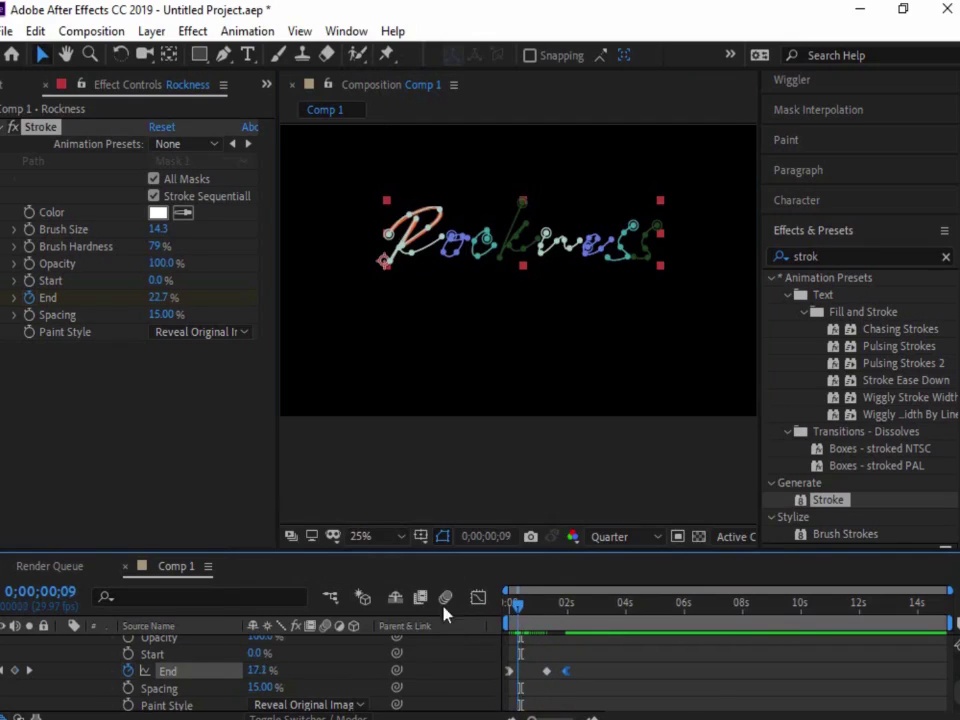
key("space")
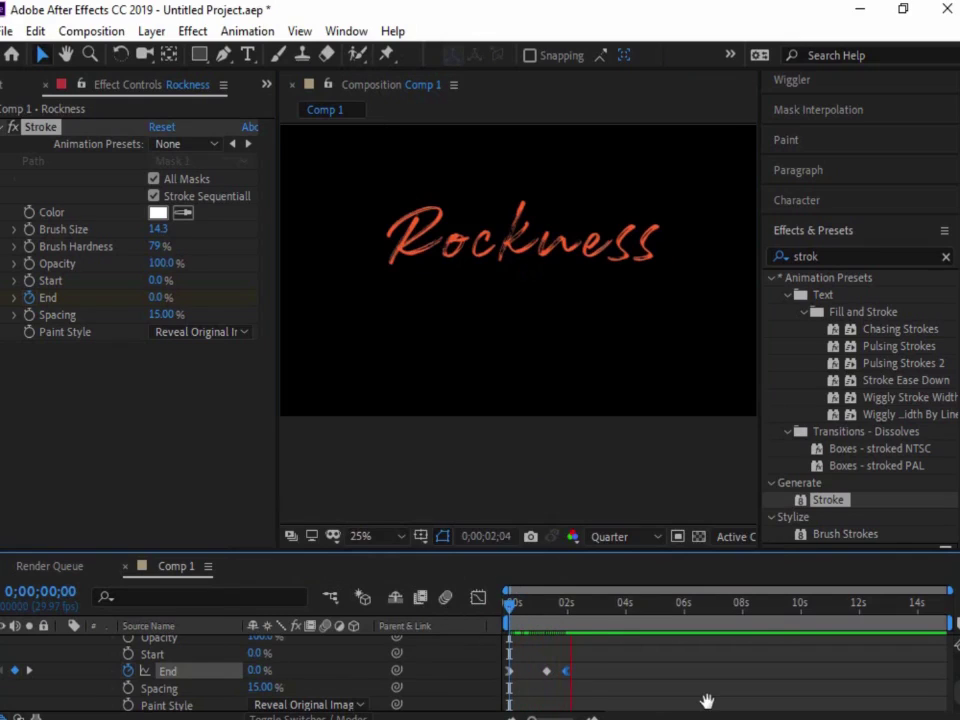
left_click_drag(566, 671, 577, 671)
key("space")
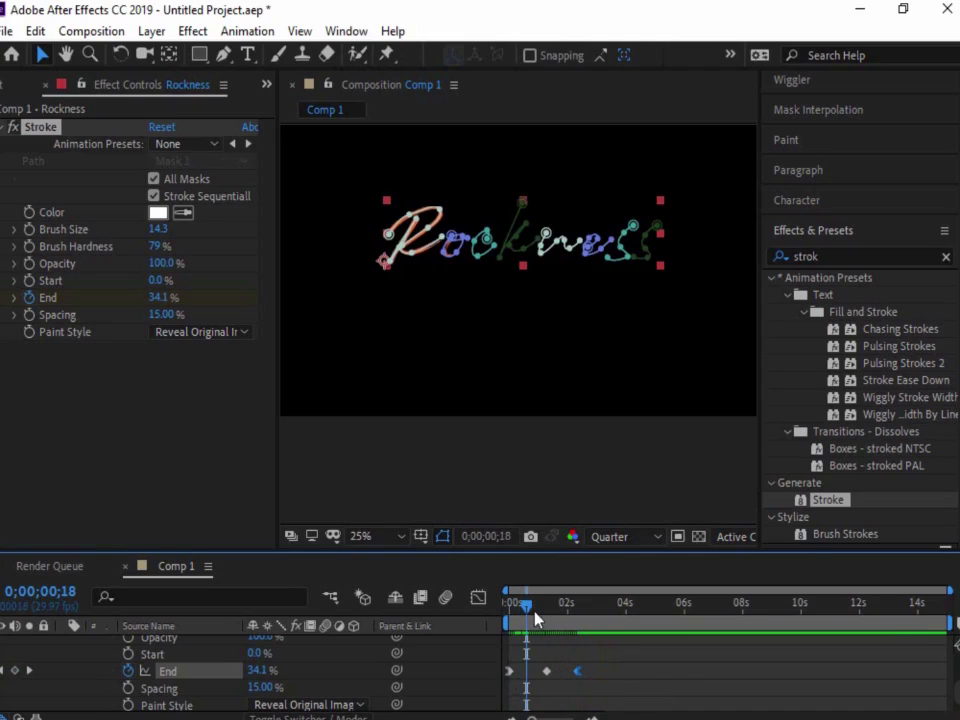
key("space")
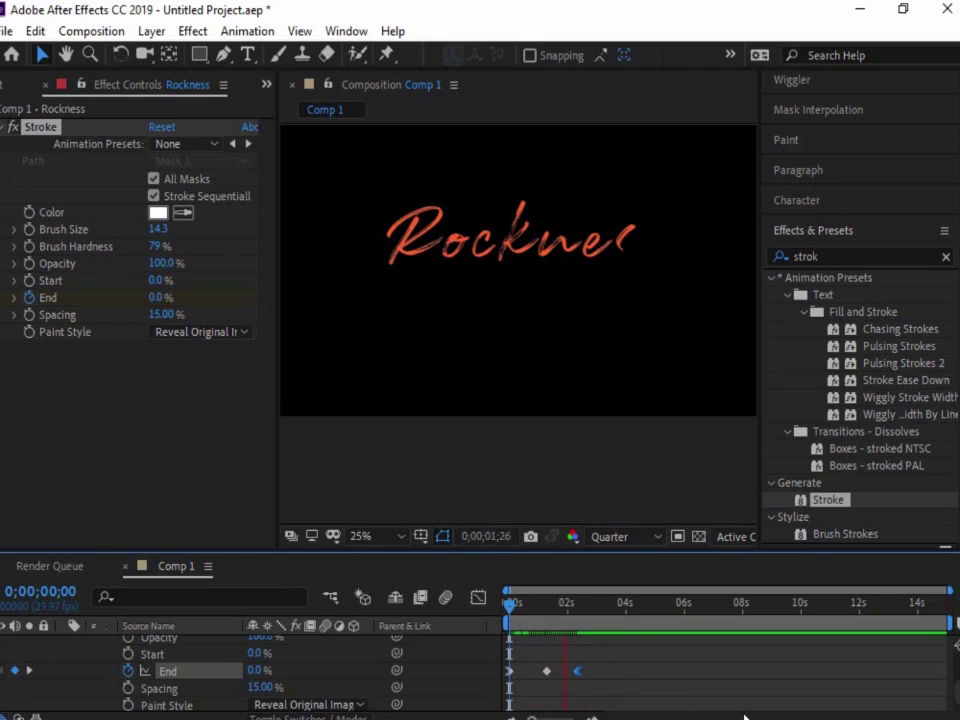